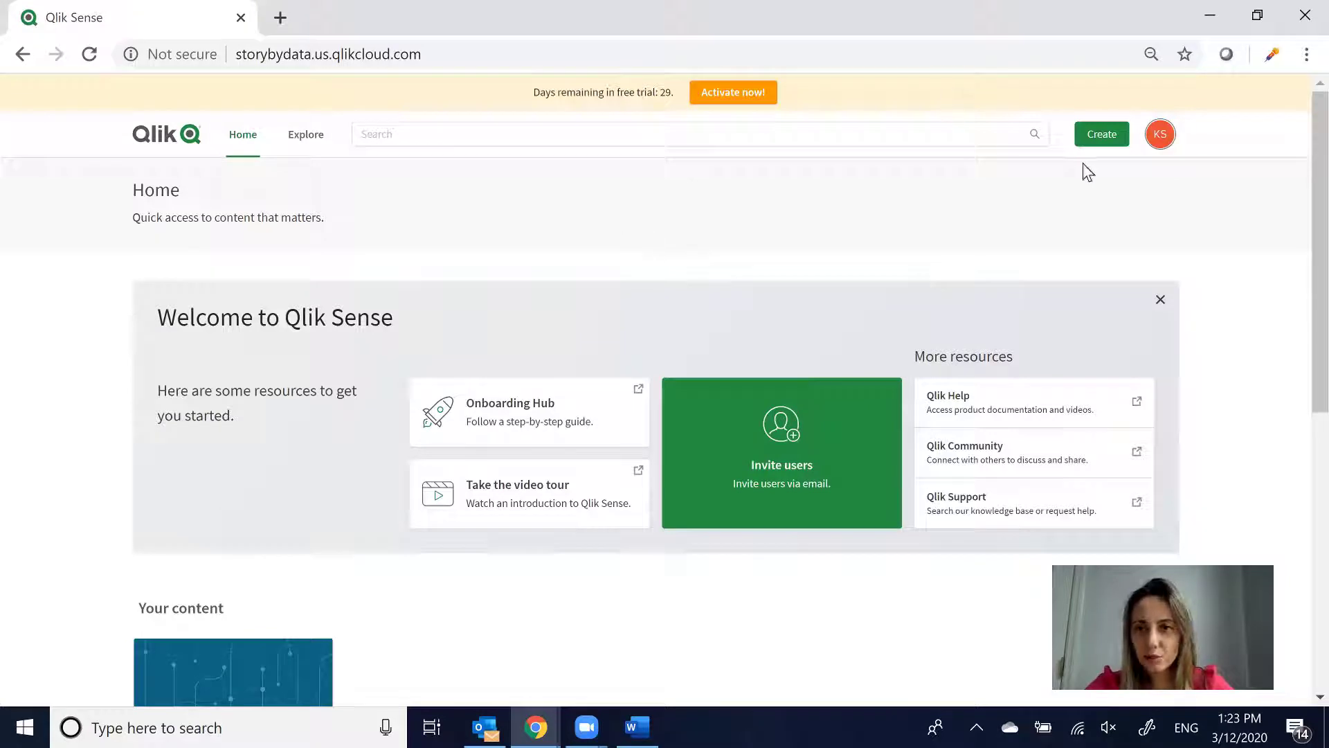
- Create a new app named 'Super Store' and submit it
click(1100, 137)
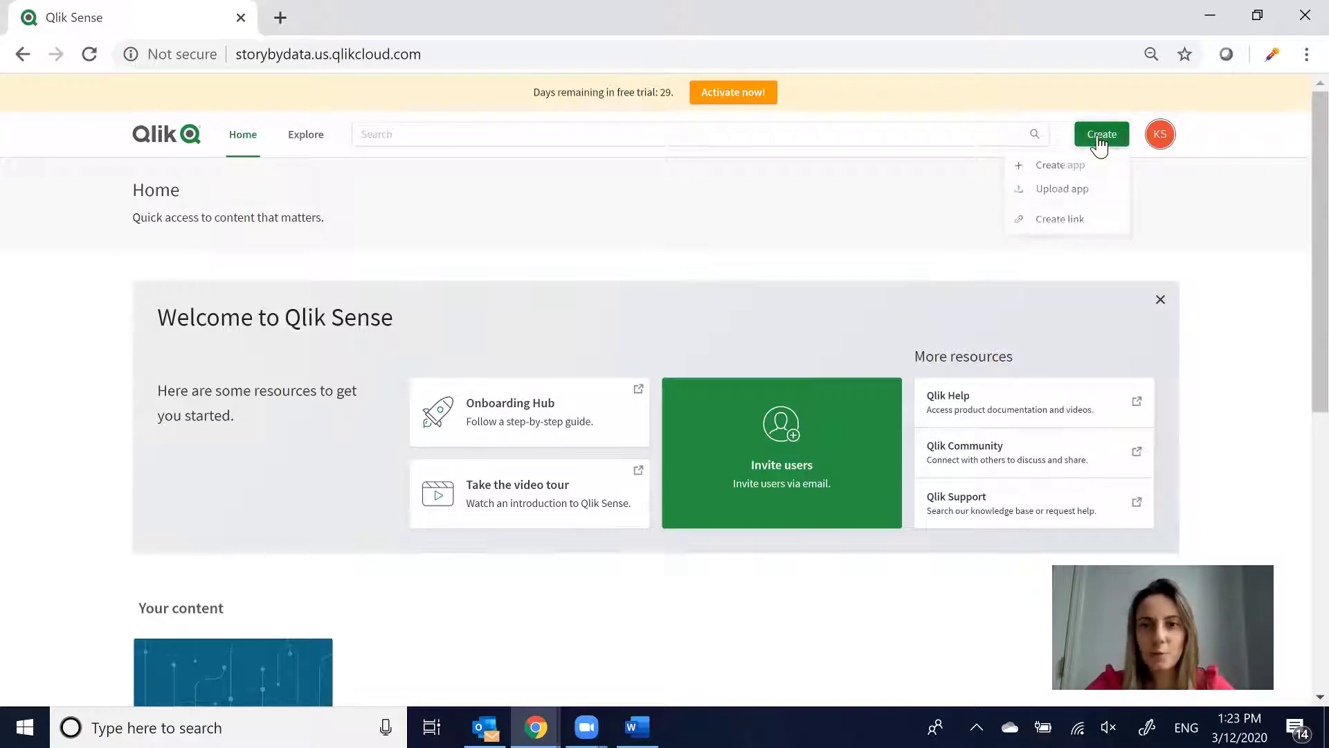
click(1066, 167)
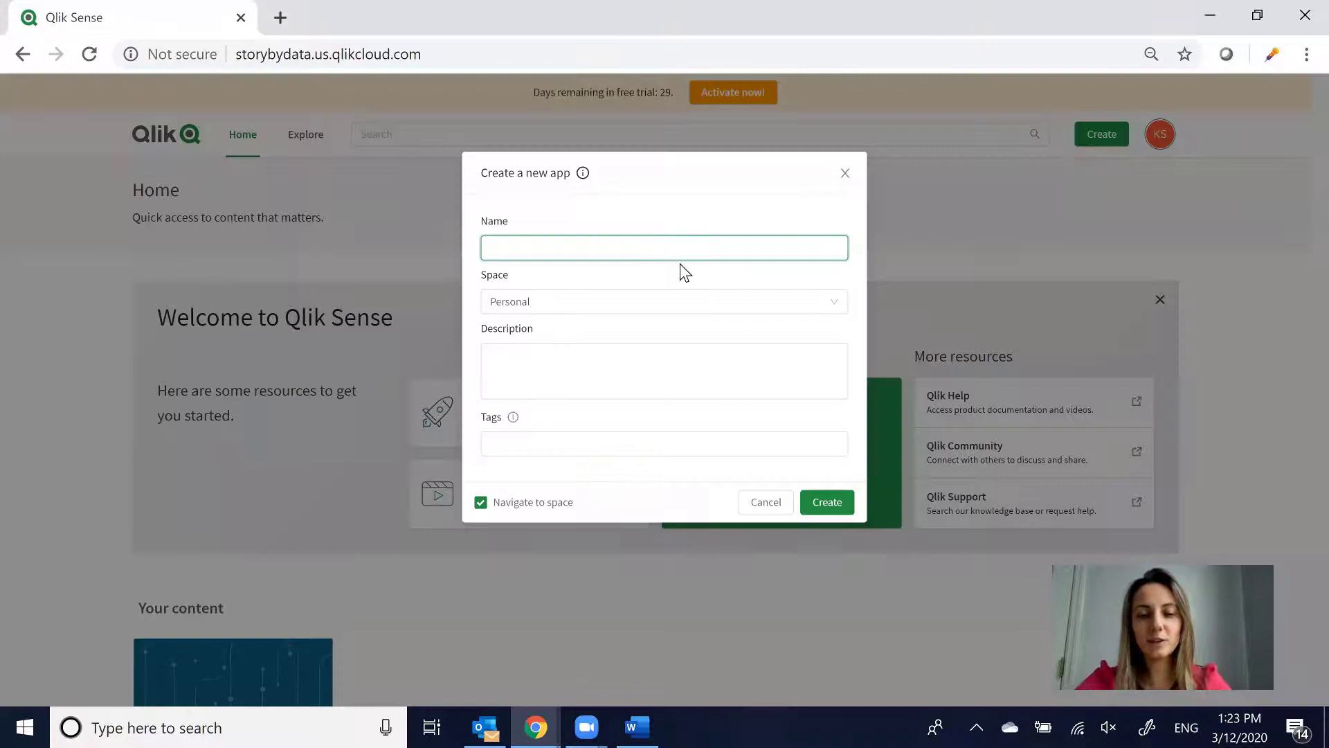
text(Super St)
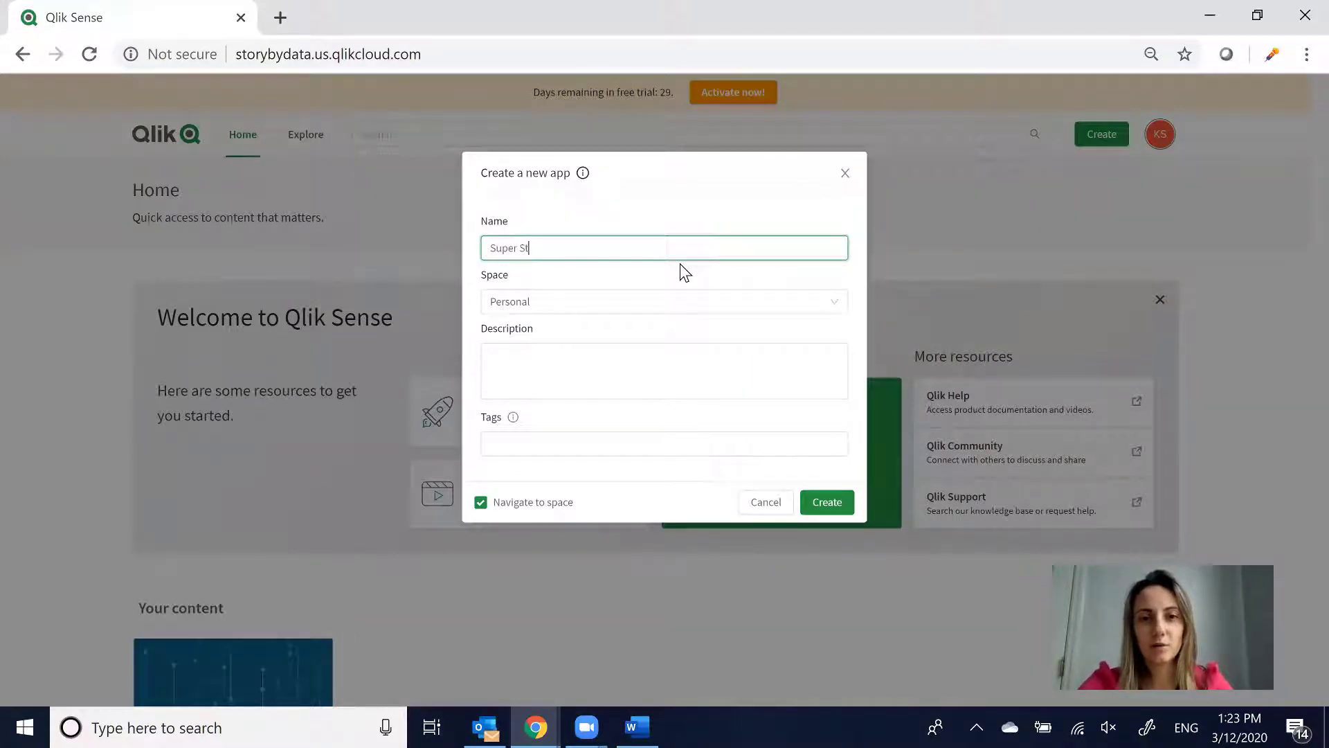
text(ore)
click(623, 380)
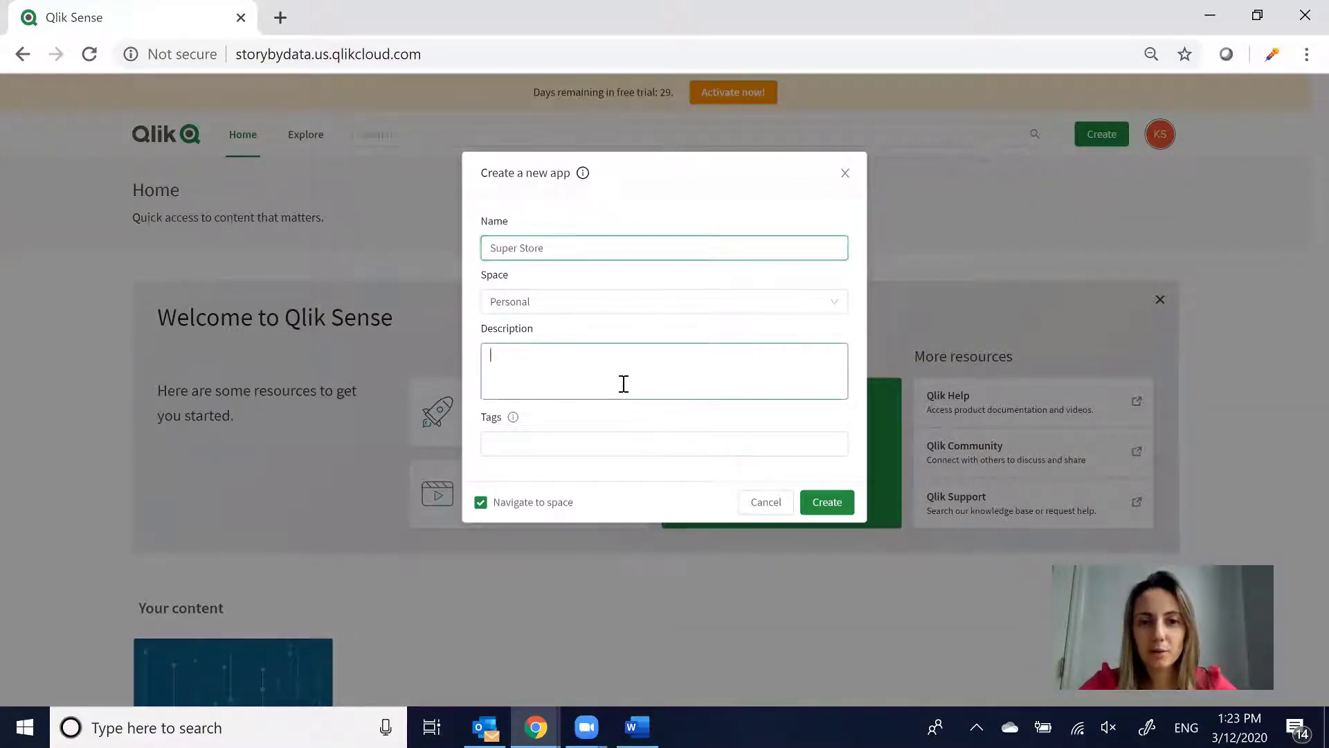
click(848, 501)
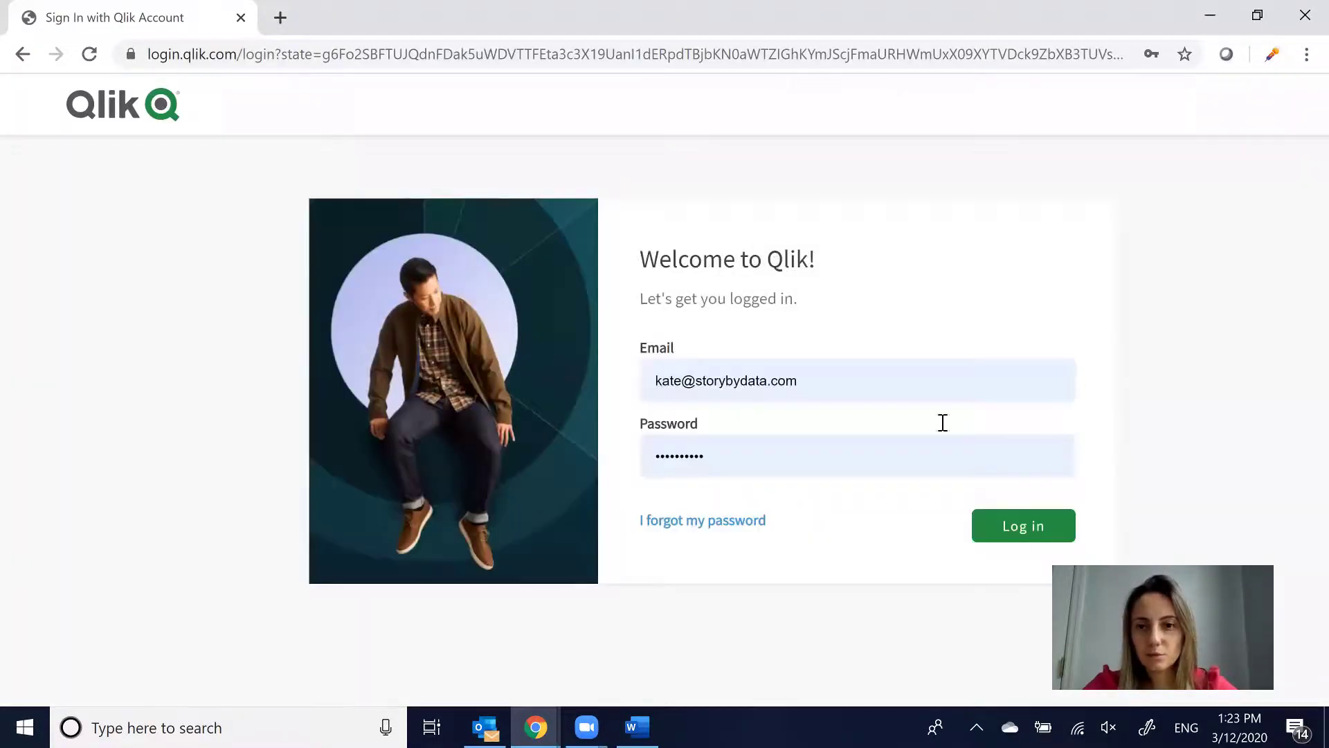
- Log in to the Qlik account and create the 'Super Store' app in the Personal space
click(1023, 526)
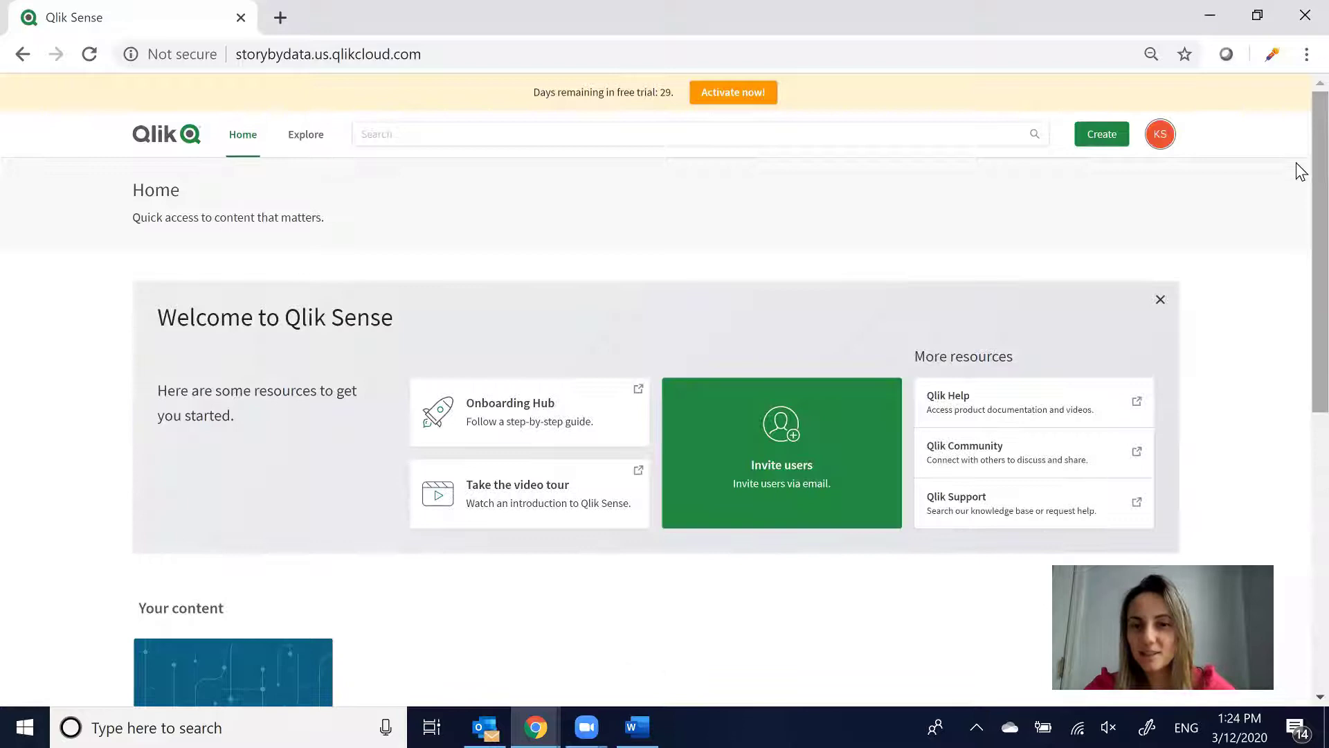
click(1091, 133)
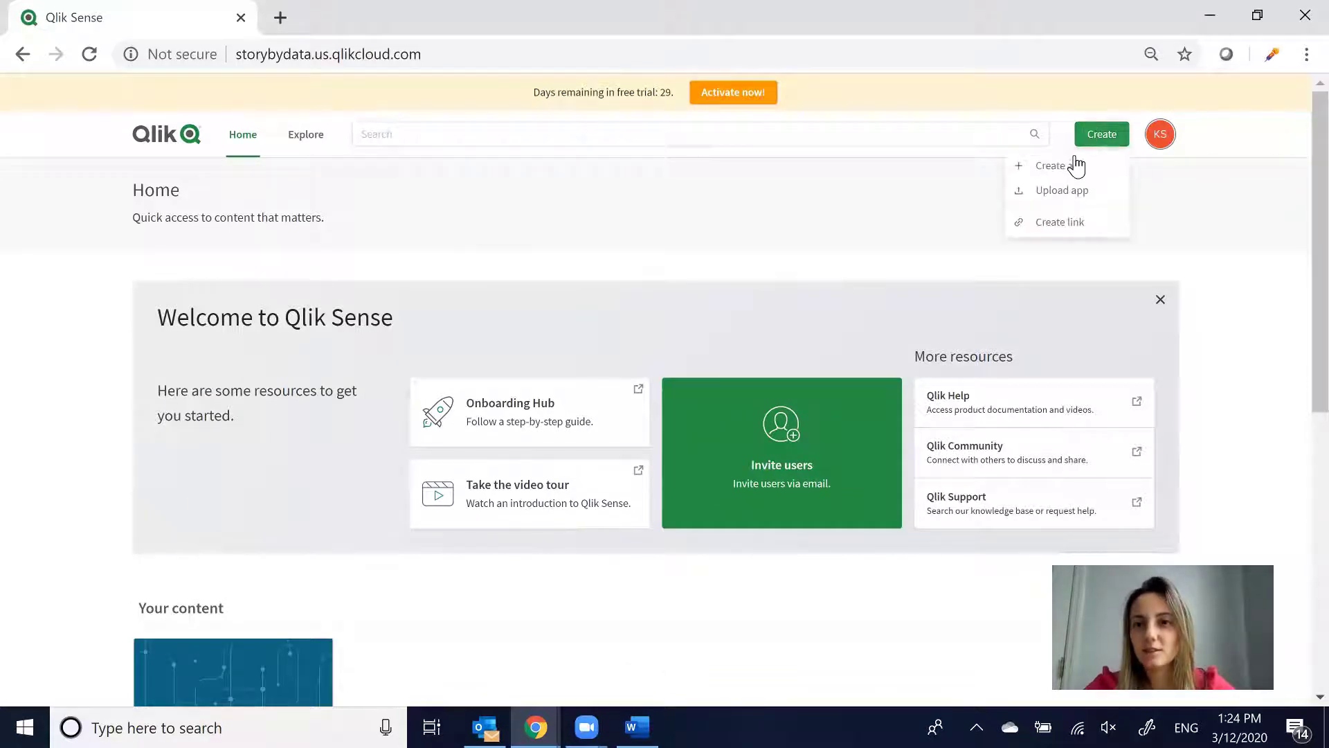
click(1078, 169)
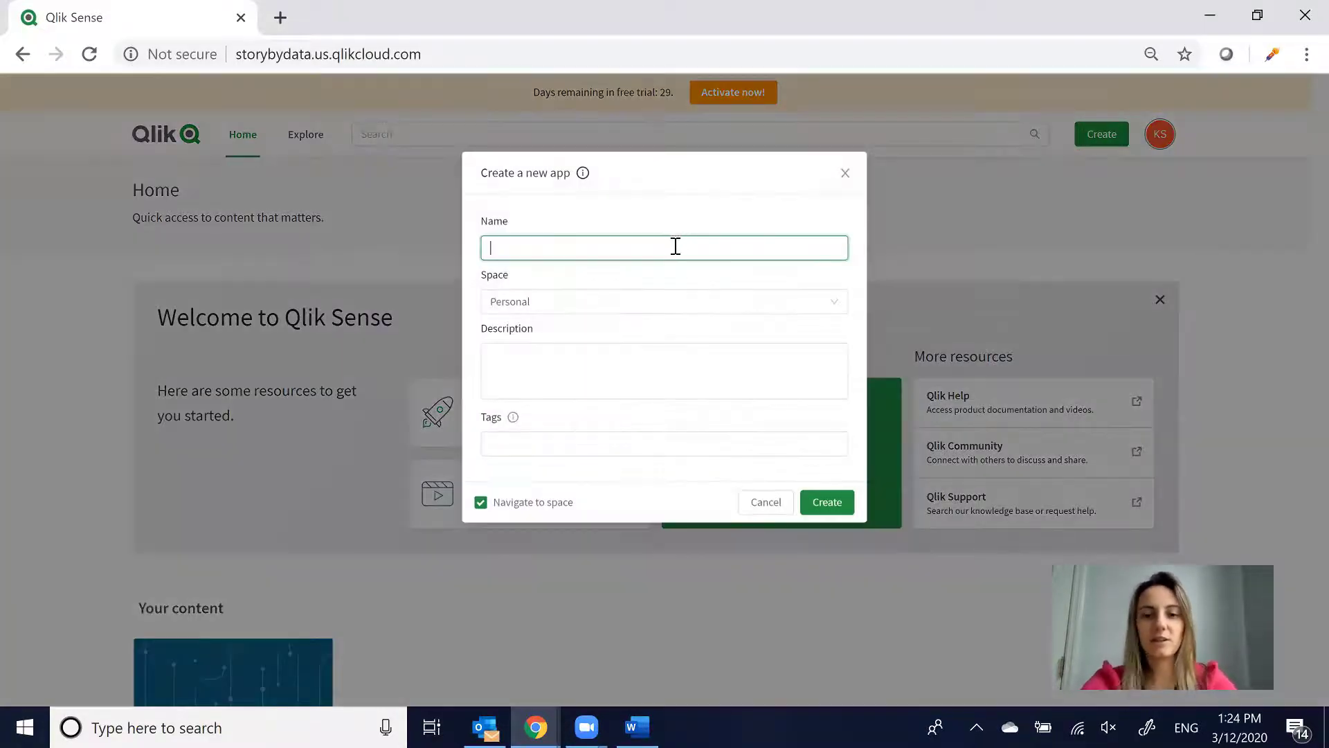
text(Super)
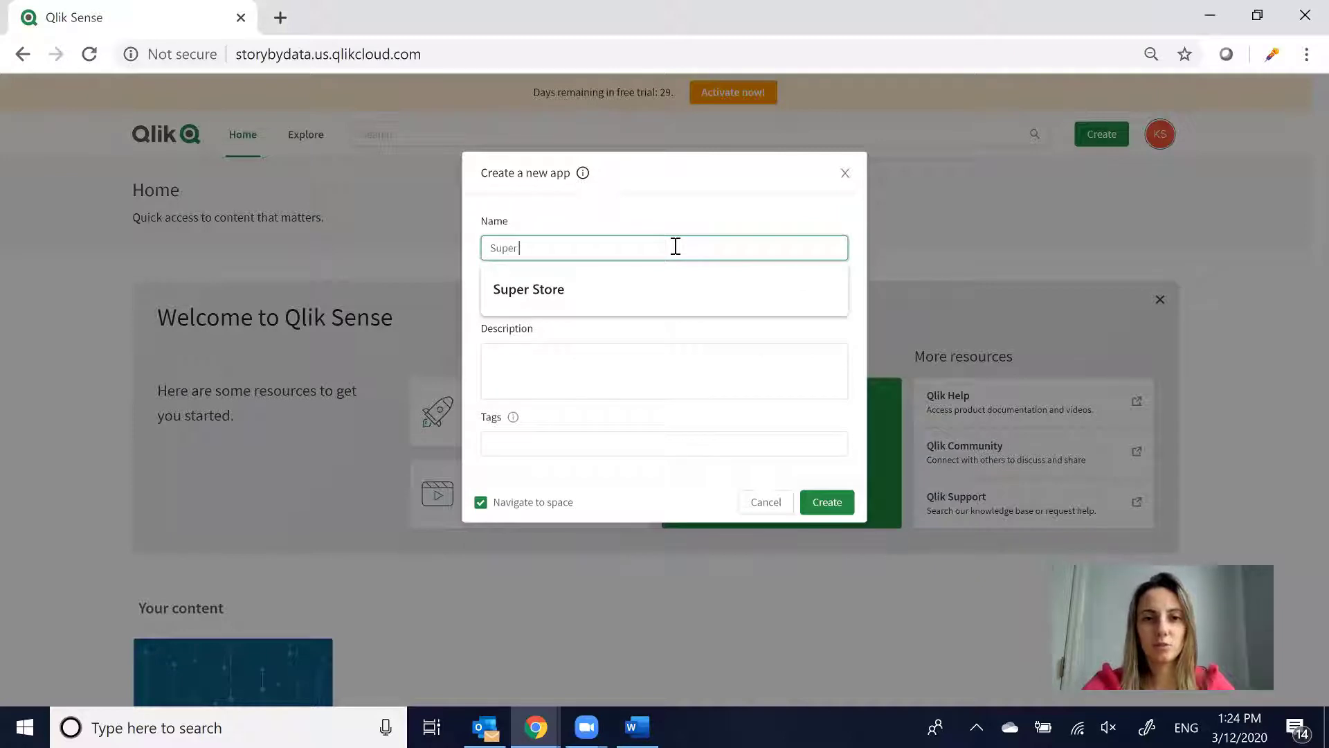
text( Store)
click(837, 502)
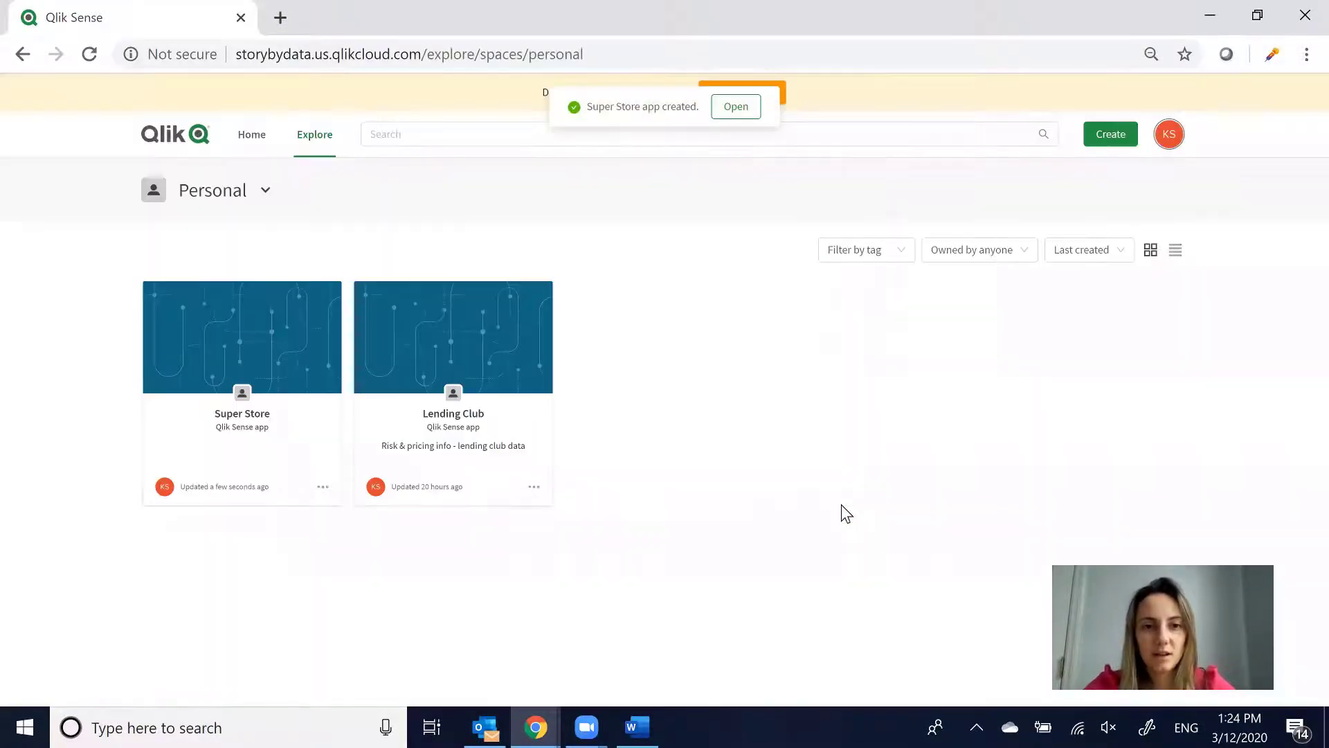
- Open the Super Store app and start adding data from files and other sources
click(255, 356)
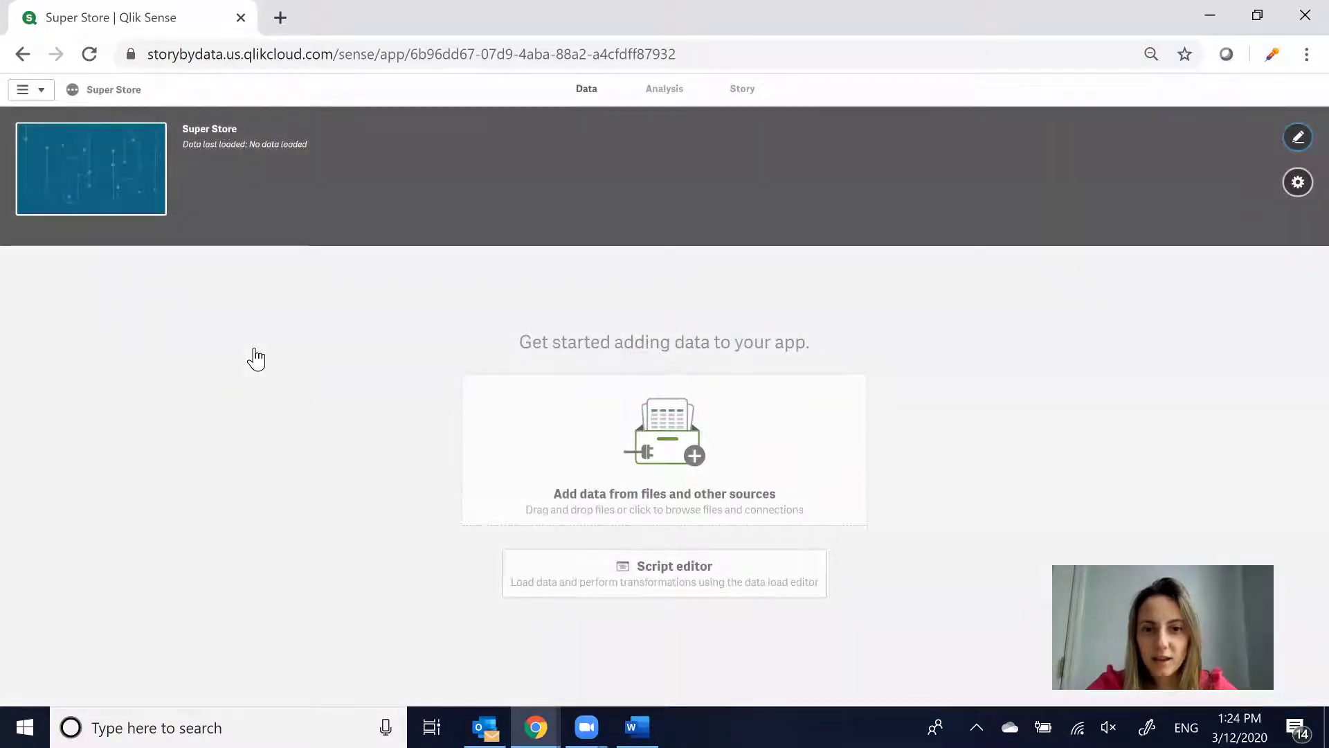
click(700, 458)
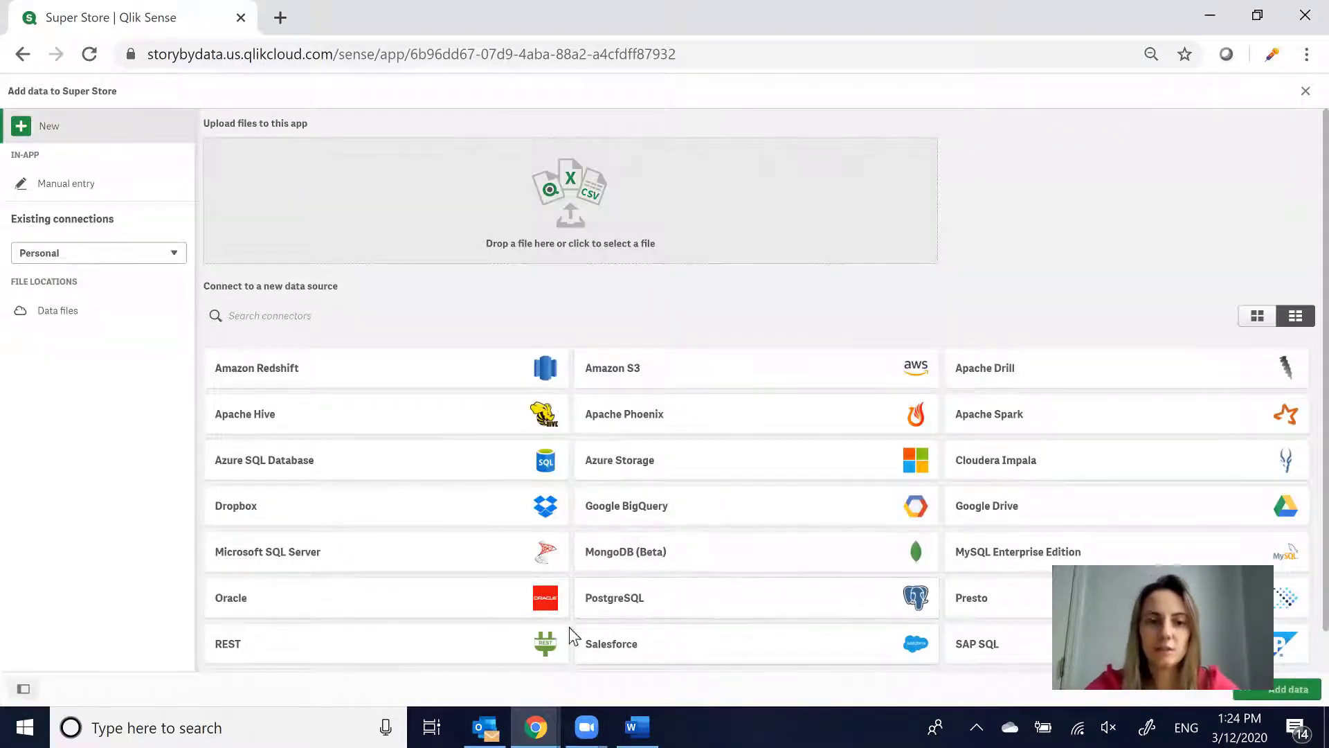
- Upload Sample - Superstore.csv and review its comma-delimited field preview
click(585, 222)
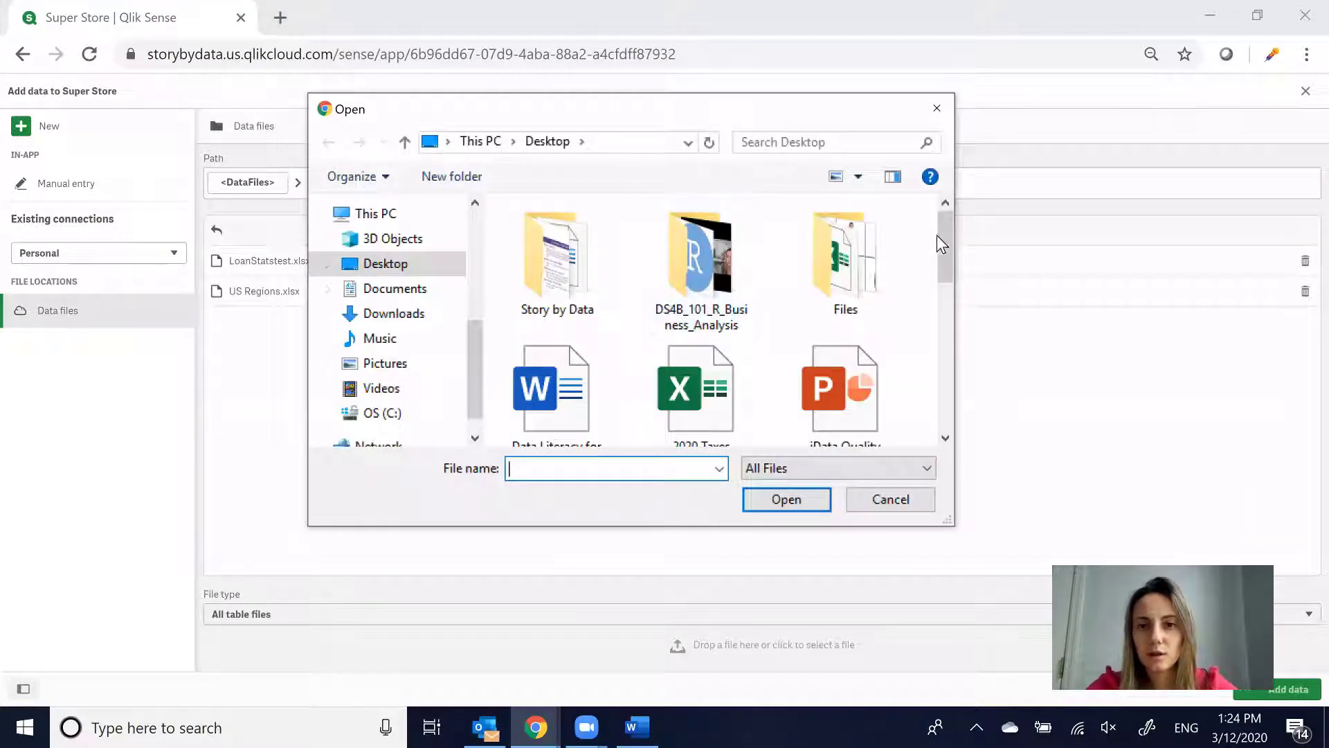
drag(947, 240, 983, 331)
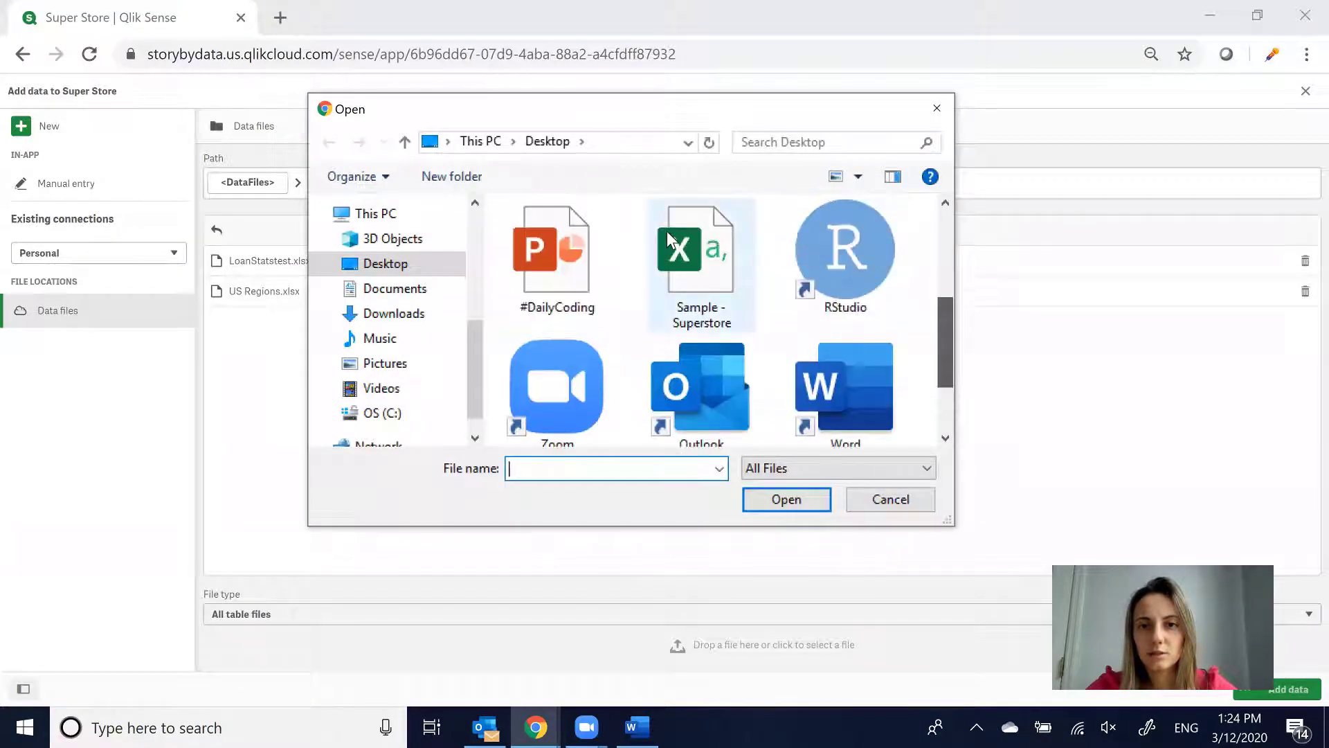
double_click(669, 239)
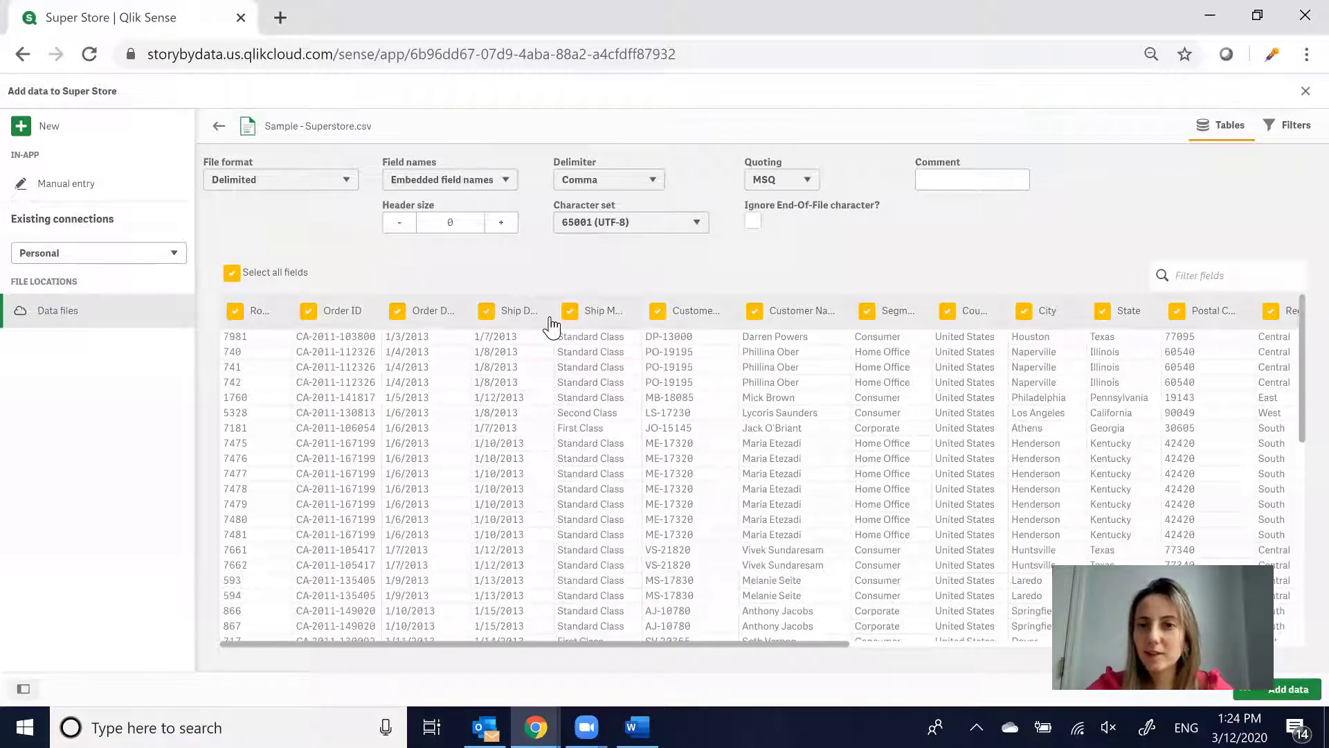
drag(634, 643, 589, 635)
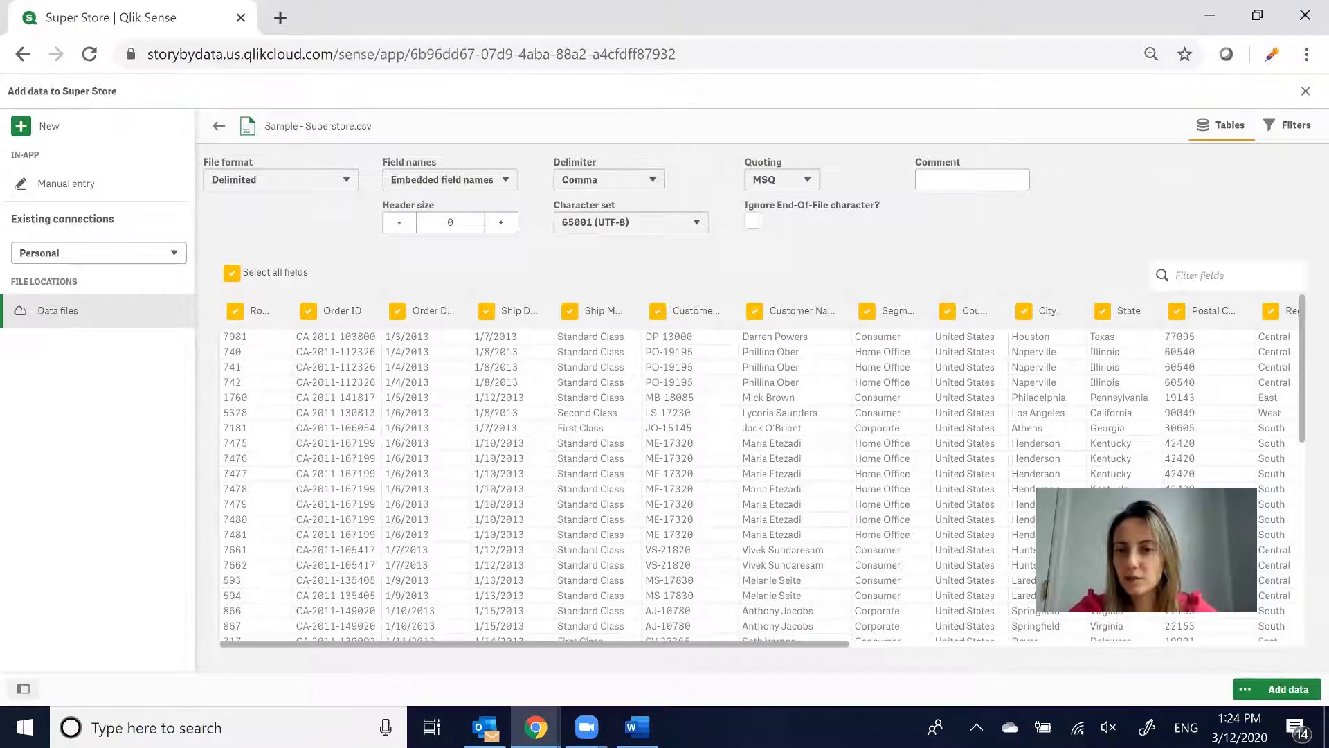
- Load the Superstore data into the app and dismiss the success message
click(1285, 689)
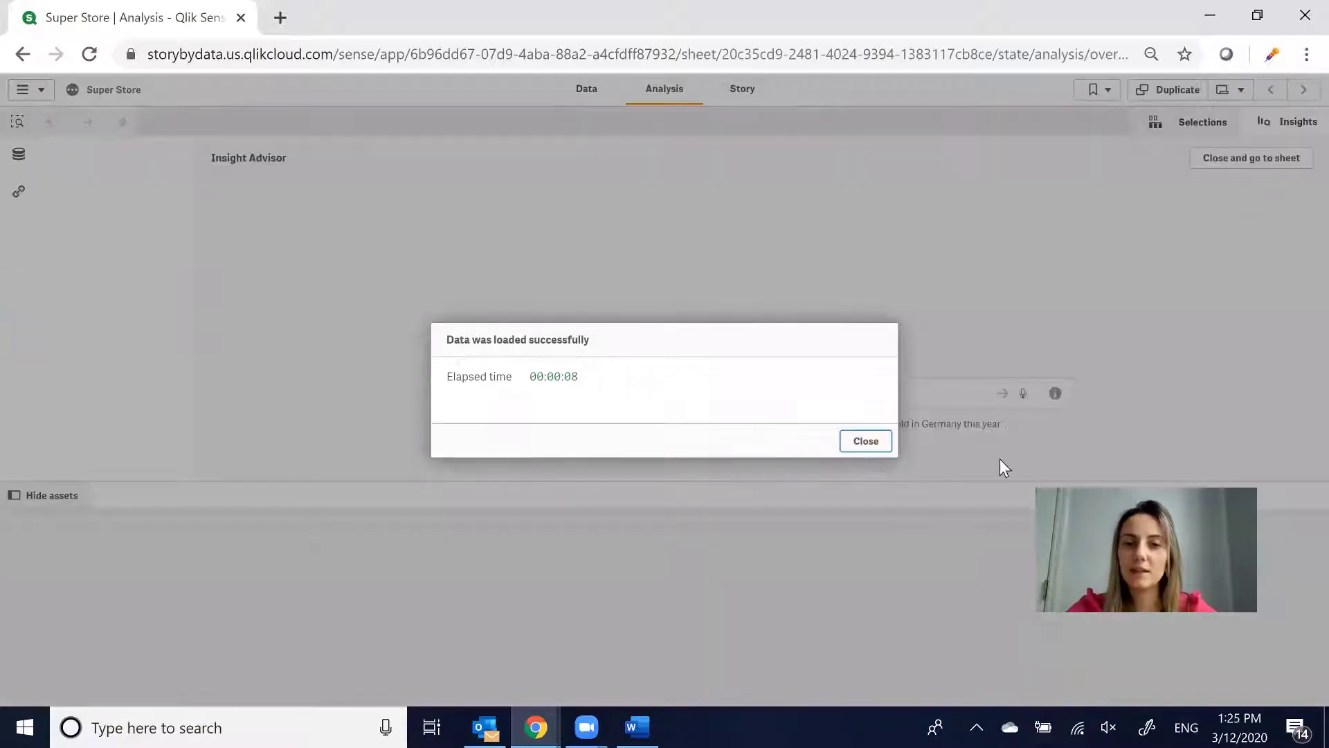
click(876, 443)
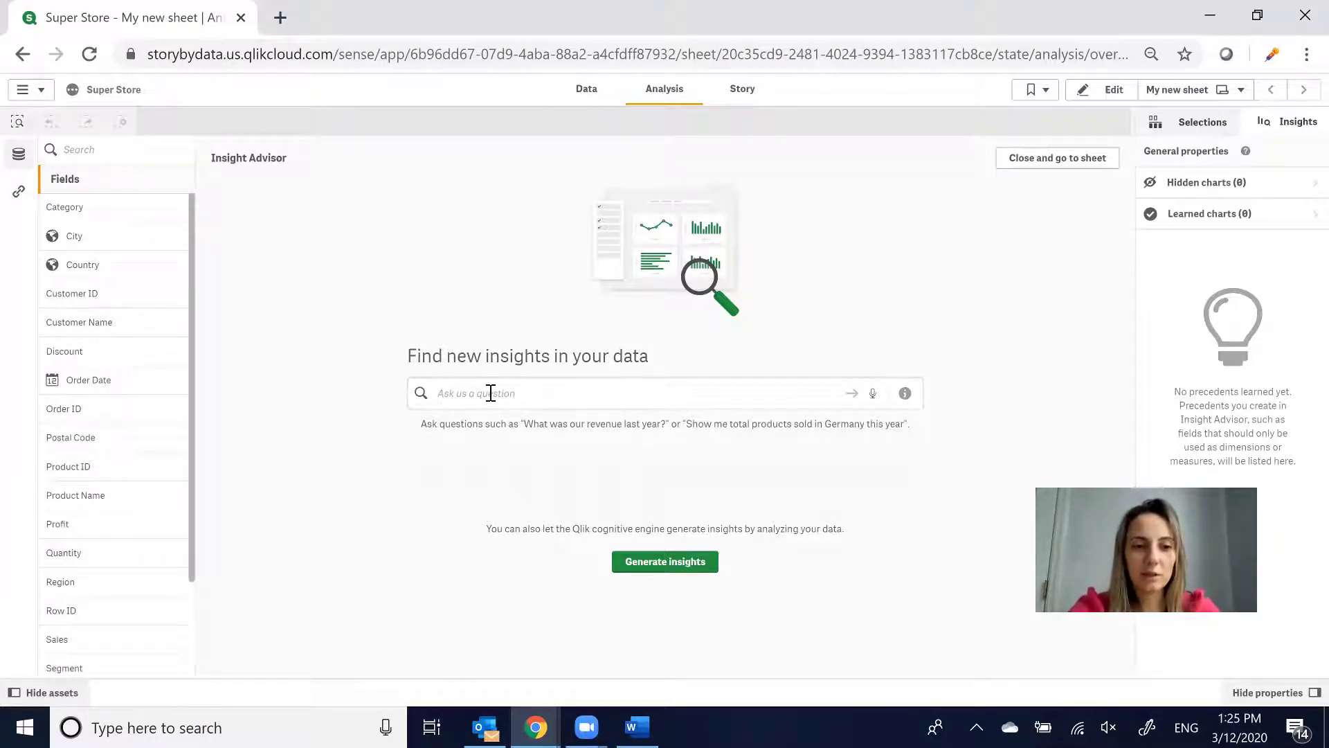
- Ask Insight Advisor 'sales by segment' to get a sum(Sales) by Segment bar chart
text(sales)
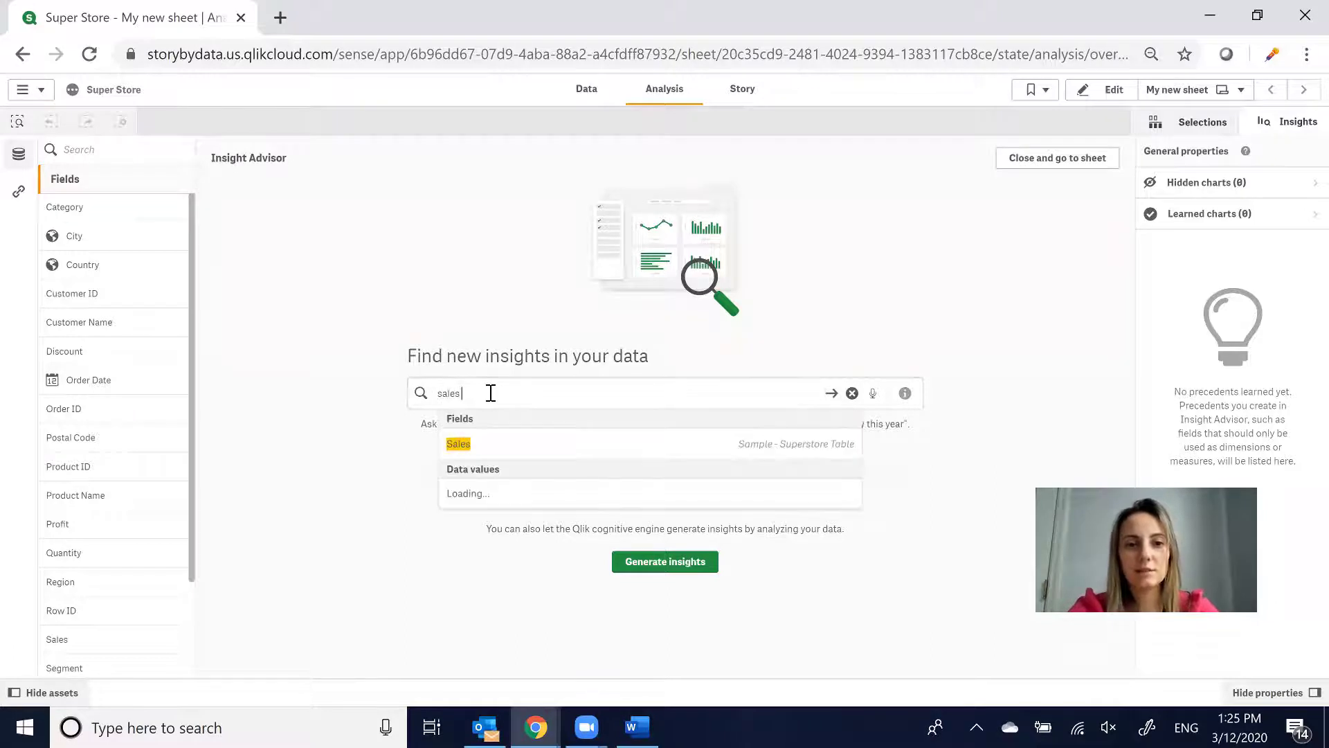
text( by segment)
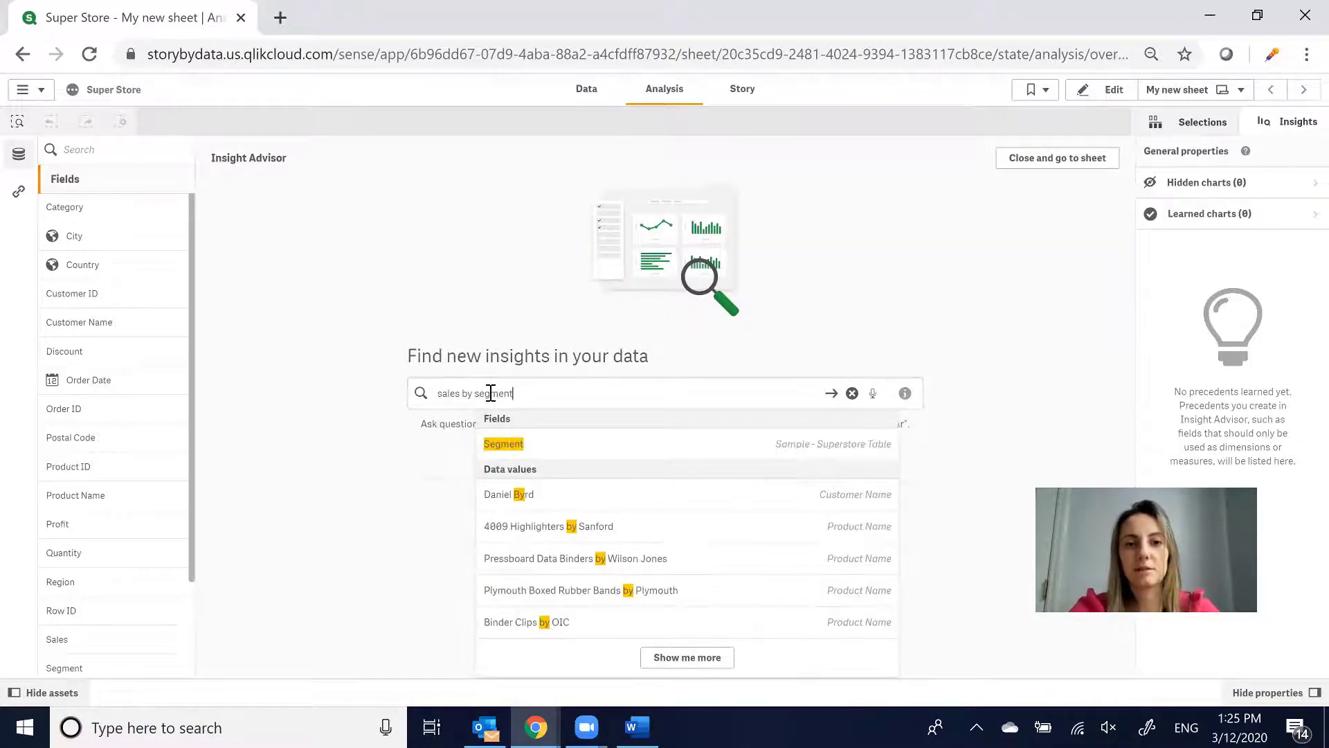
key(Return)
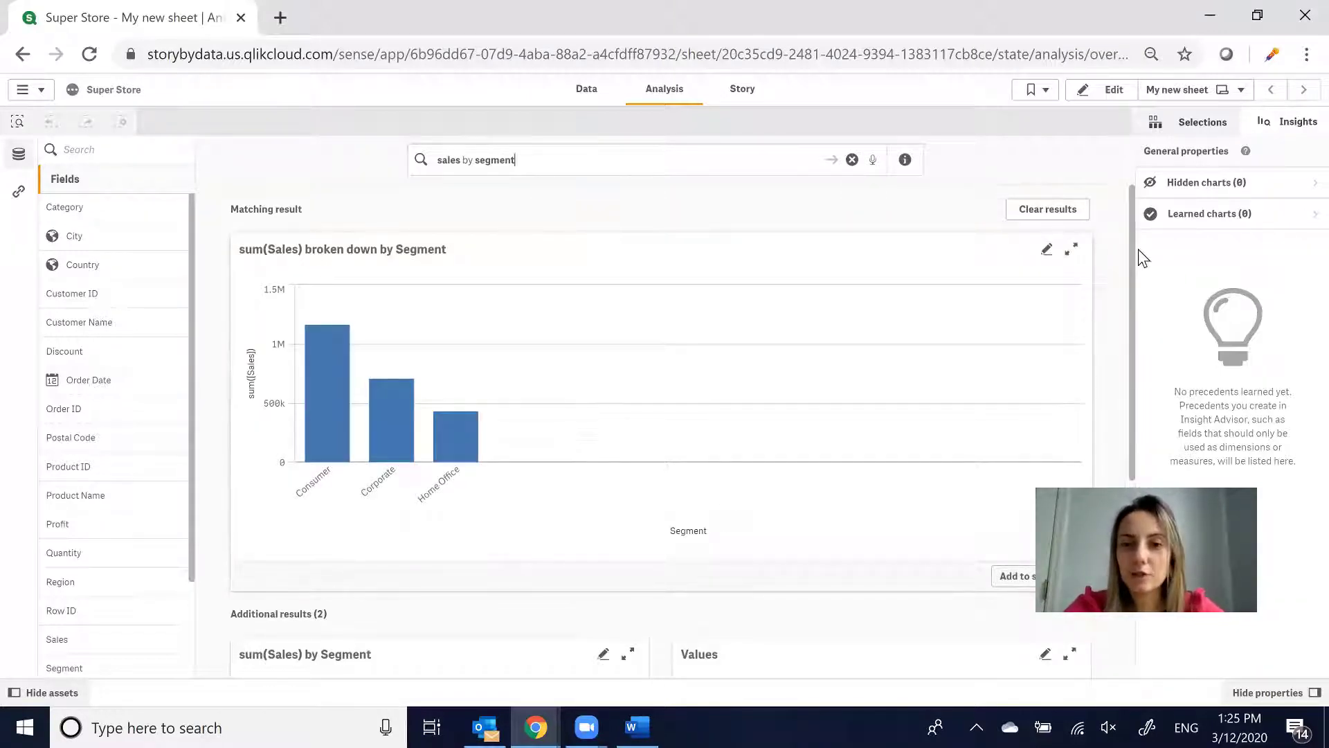
drag(1133, 248, 716, 223)
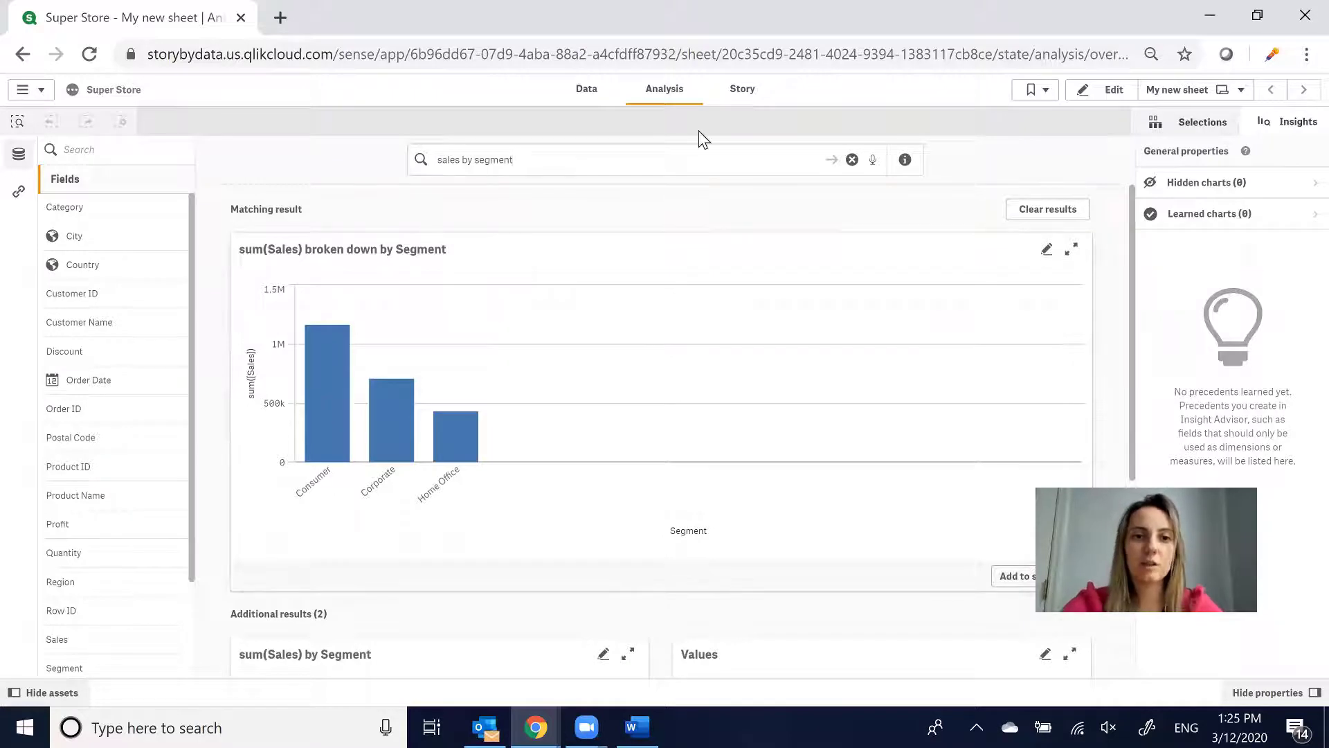
- Change the question to 'avg sales by segment' and add its avg(Sales) by Segment chart to My new sheet
text(avg)
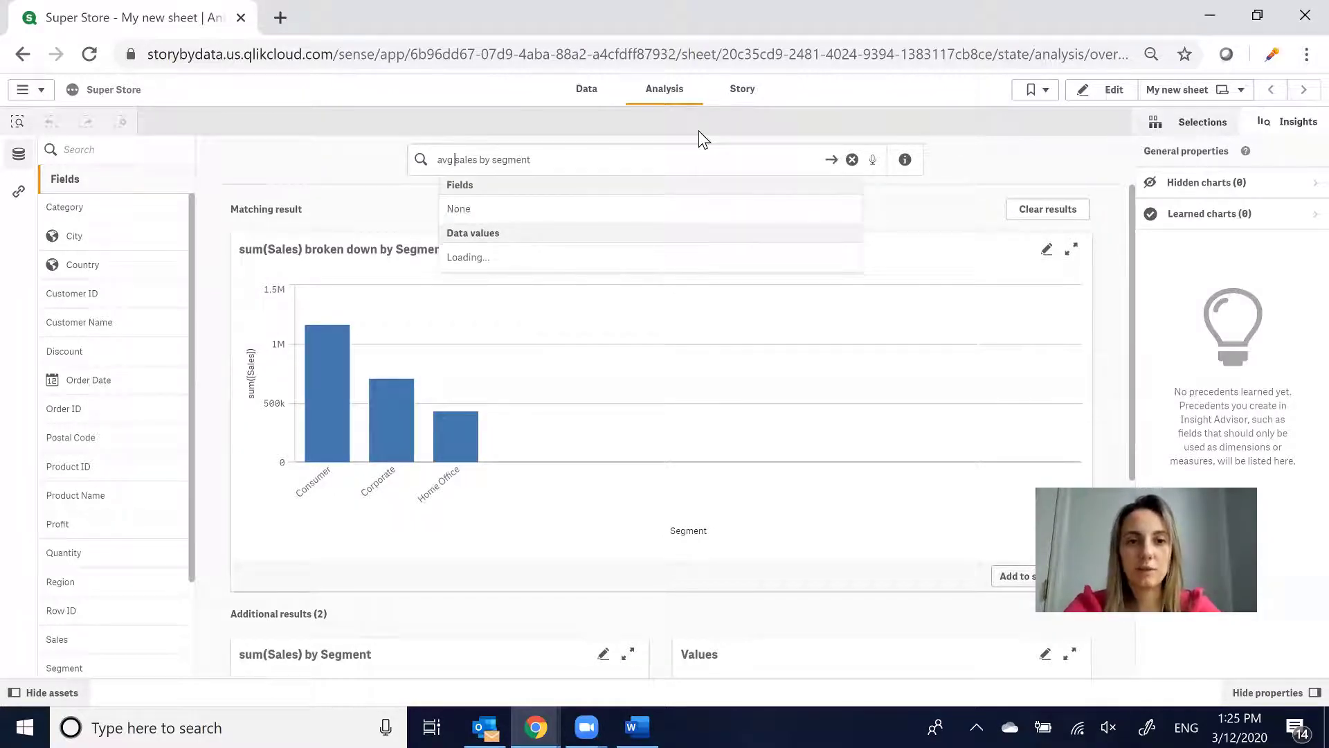
key(Return)
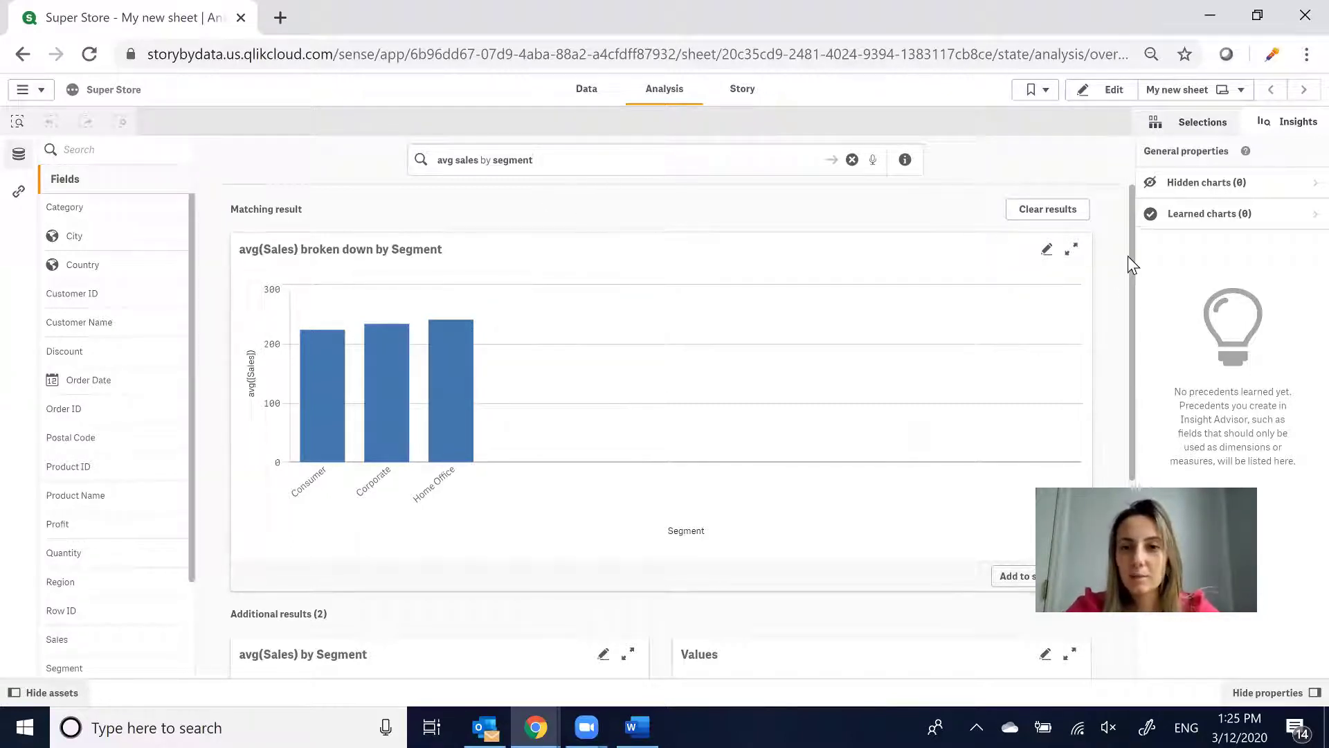
scroll(983, 489, down, 3)
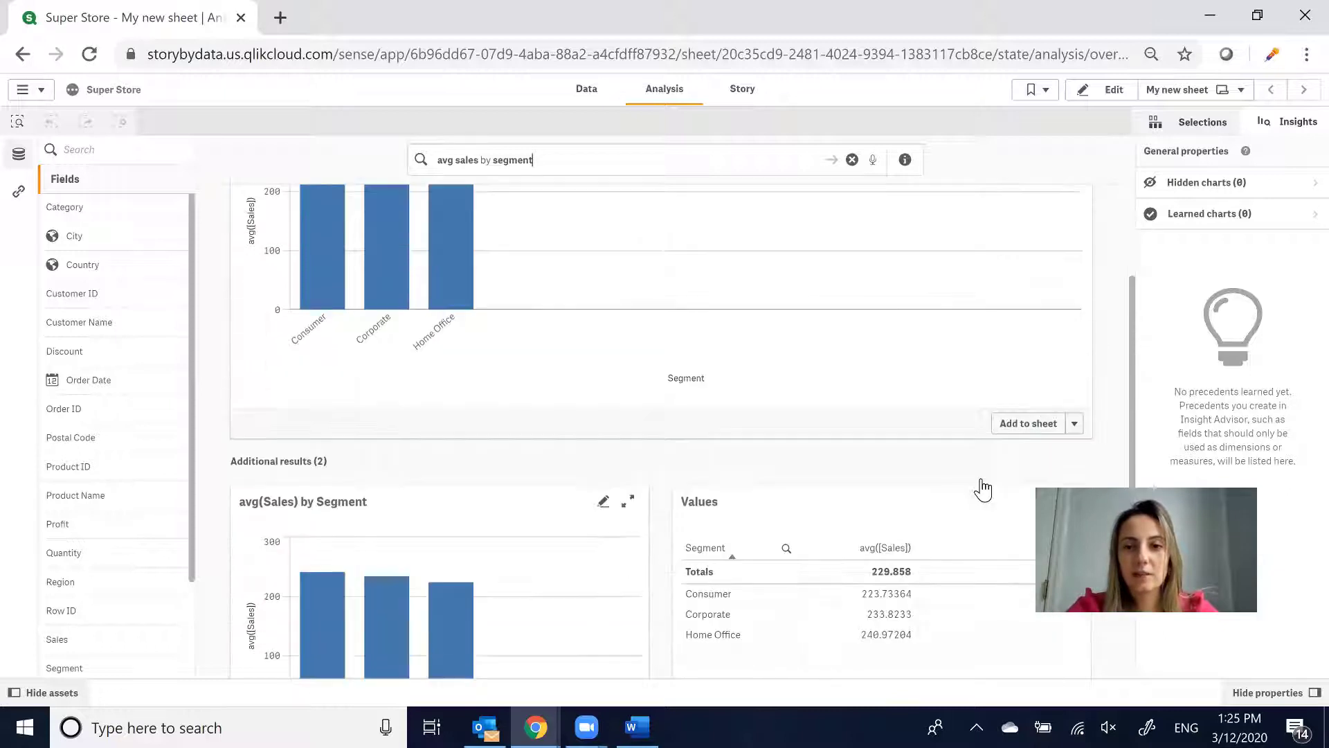
click(1021, 400)
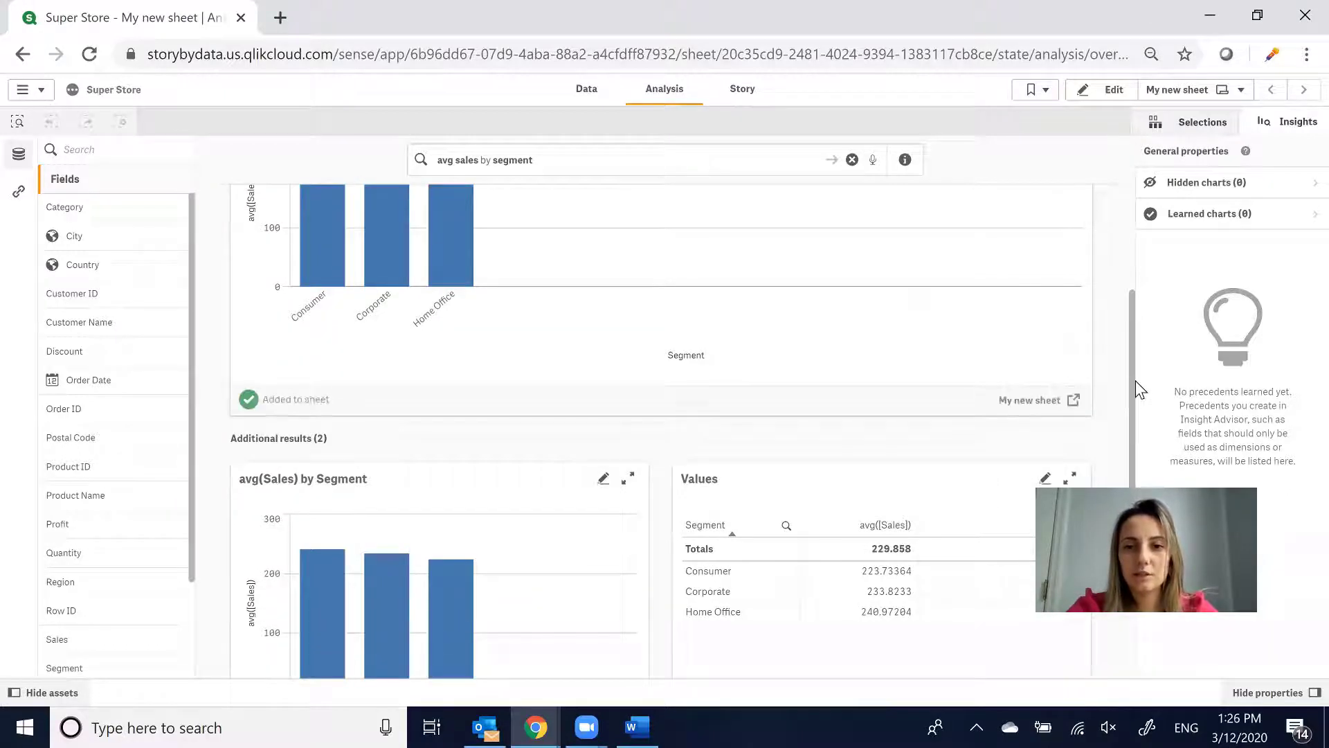
scroll(1130, 149, up, 3)
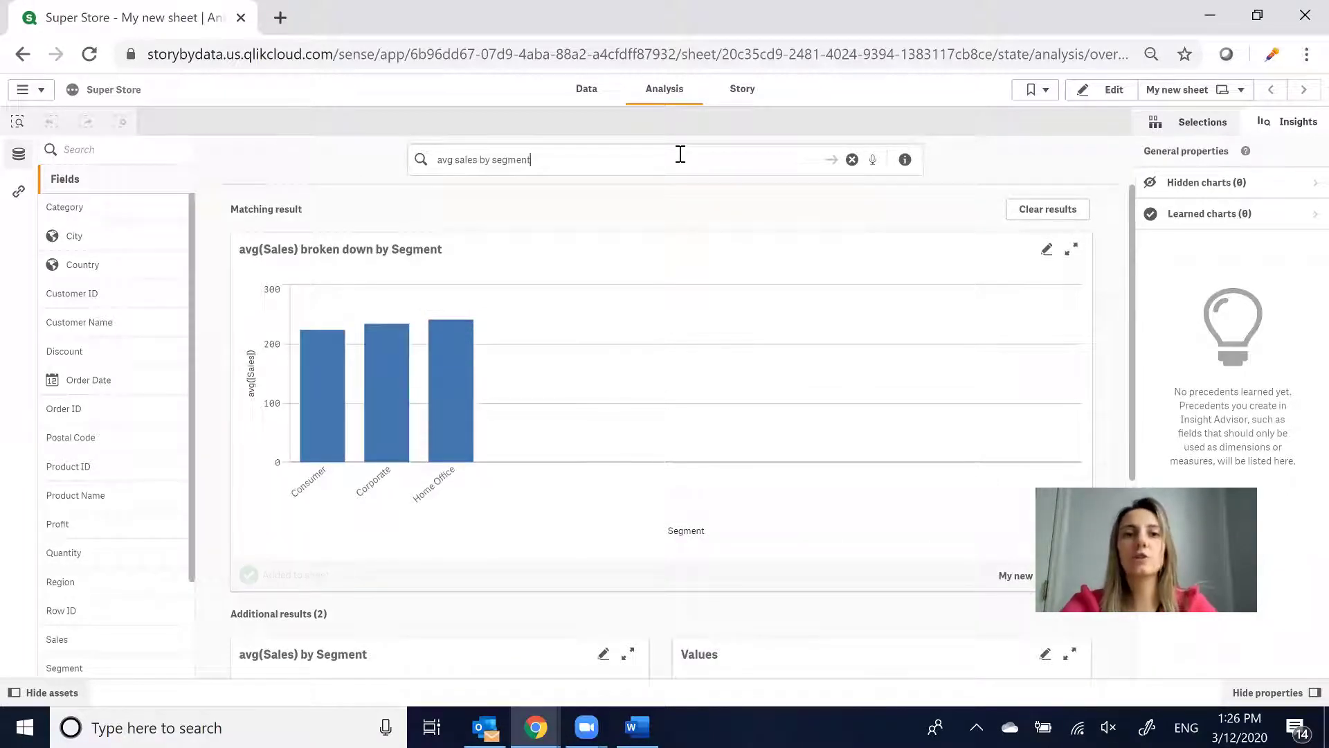
triple_click(681, 154)
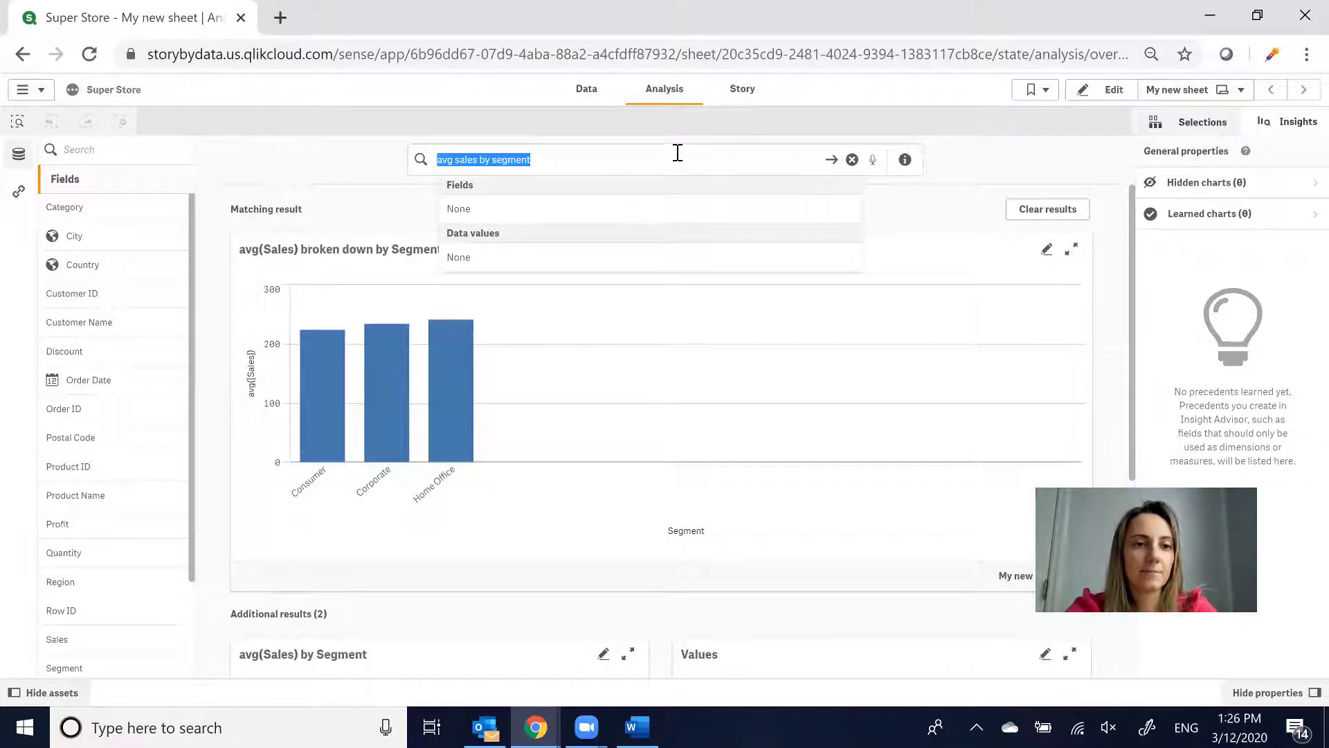
- Ask 'sales by city' and add the Distribution of avg(Sales) for City map to the sheet
text(sales by city)
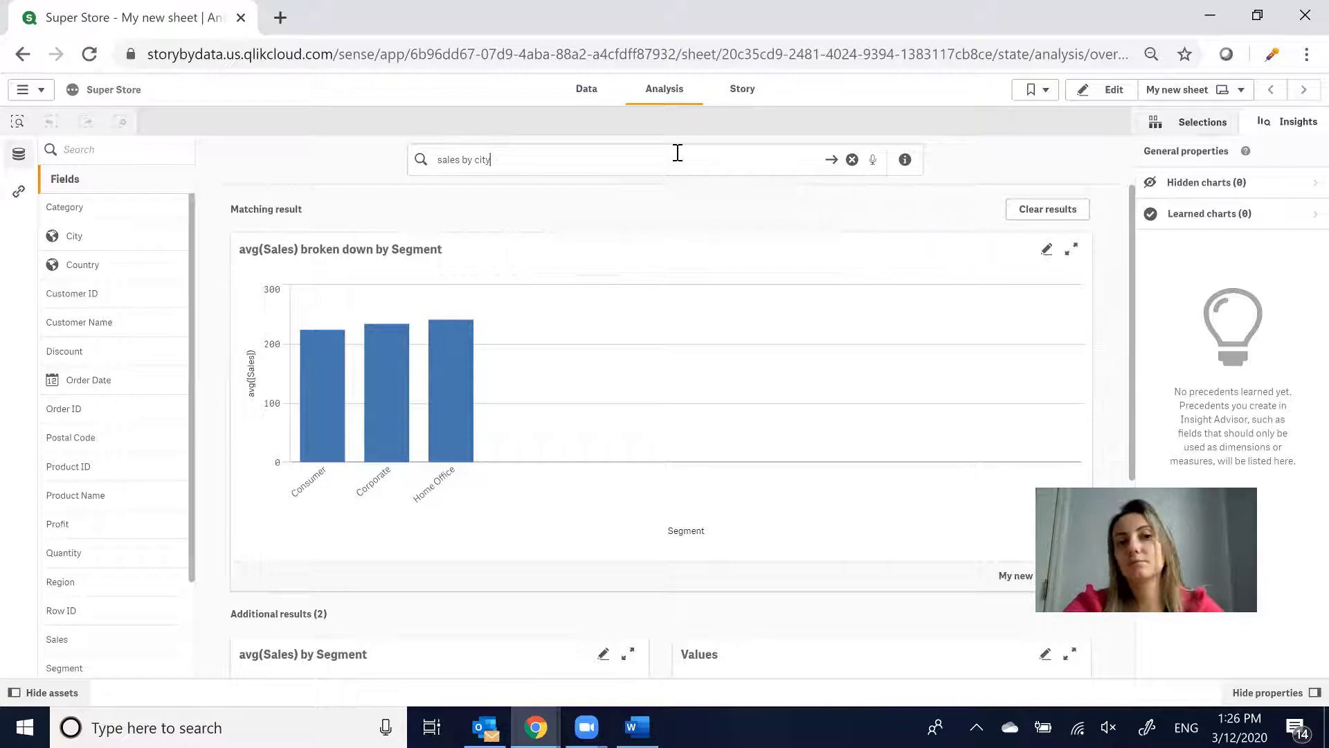
key(Return)
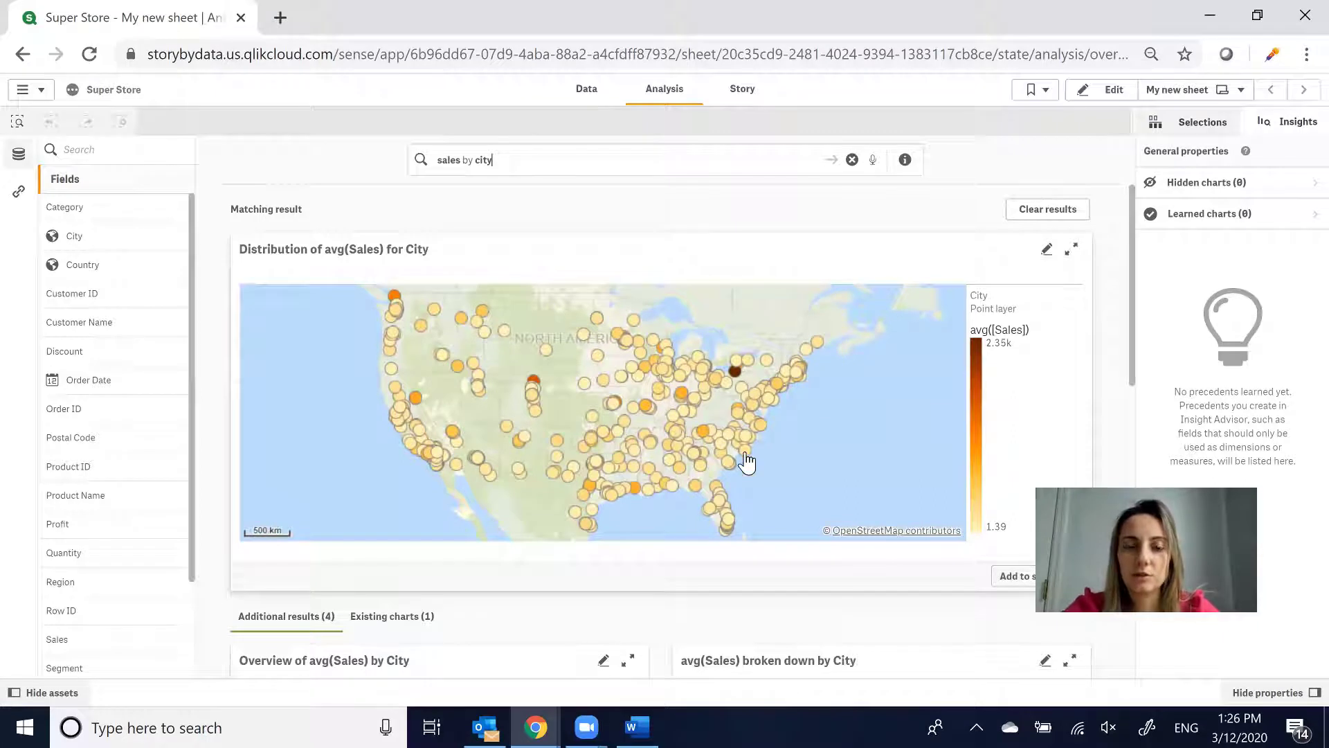
click(1017, 577)
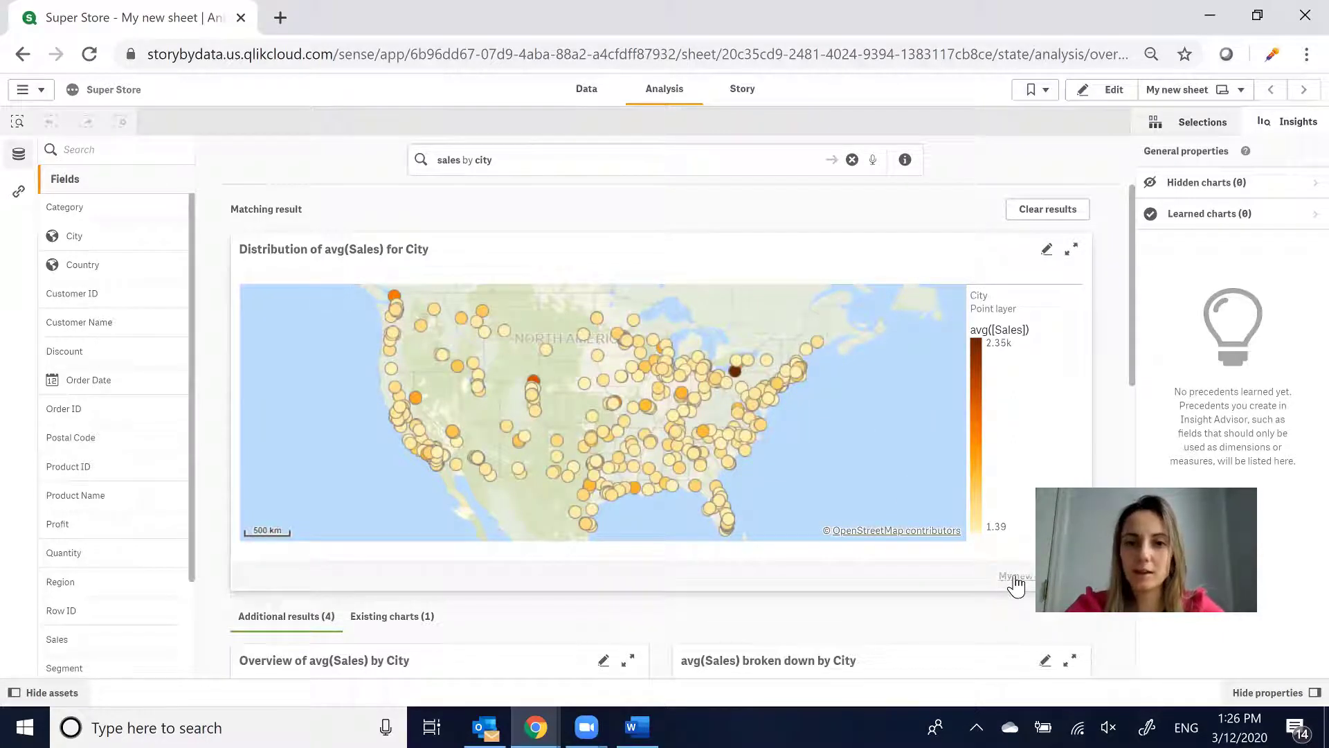
- Search 'sales by Order Date', add the avg(Sales) over Order Date chart, and go to My new sheet
click(532, 159)
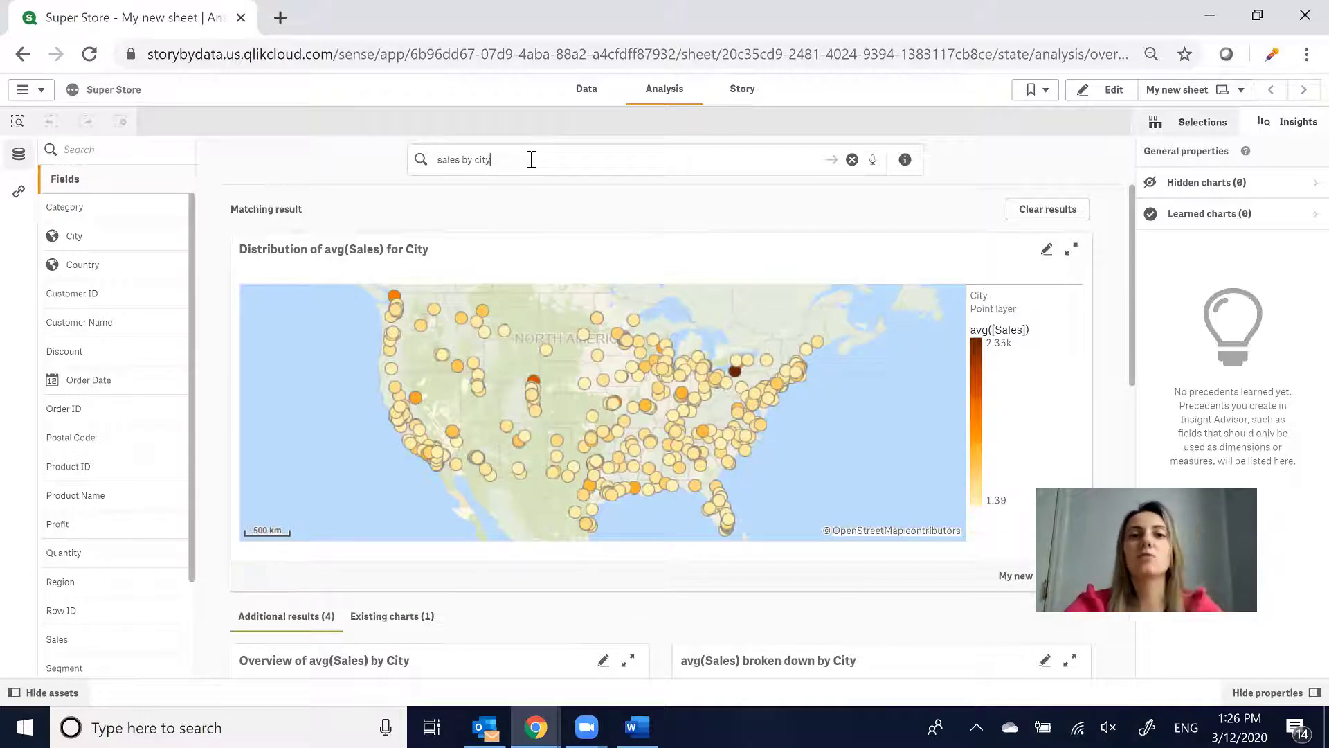
key(BackSpace)
key(BackSpace)
key(BackSpace)
key(BackSpace)
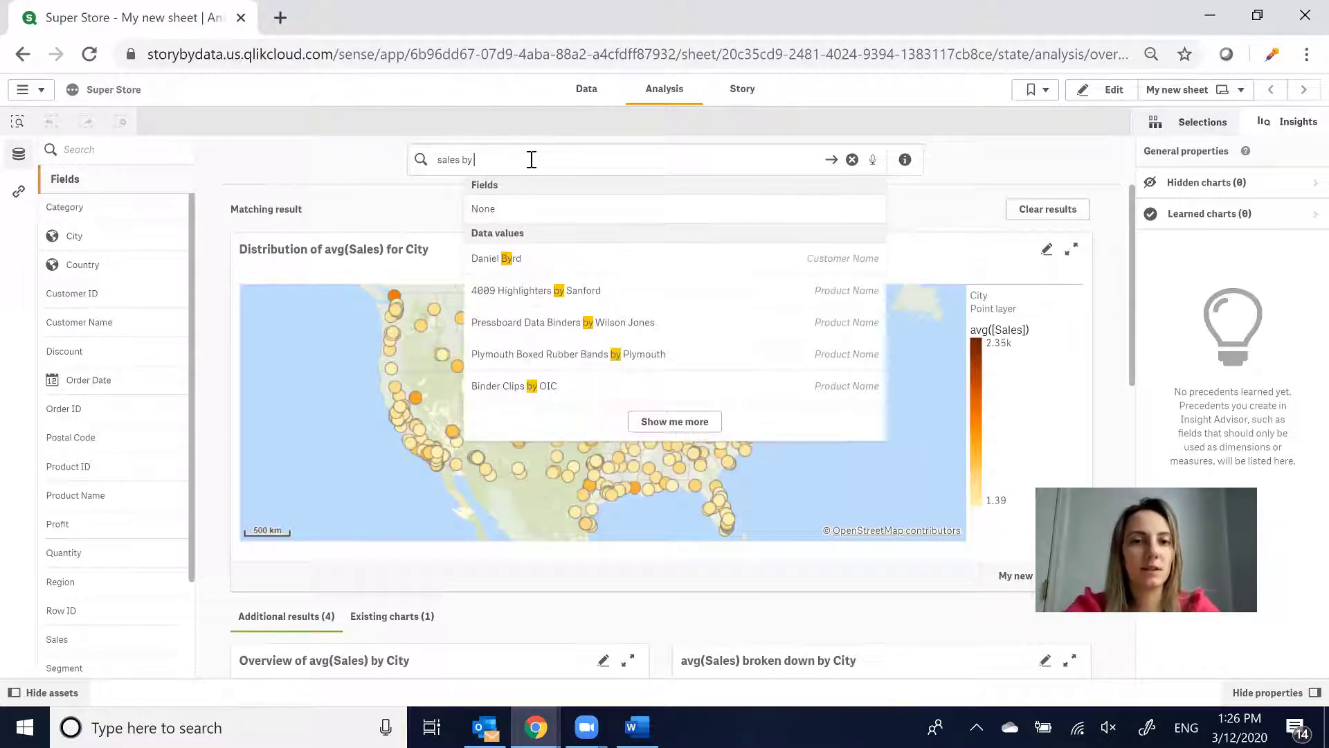
text(order)
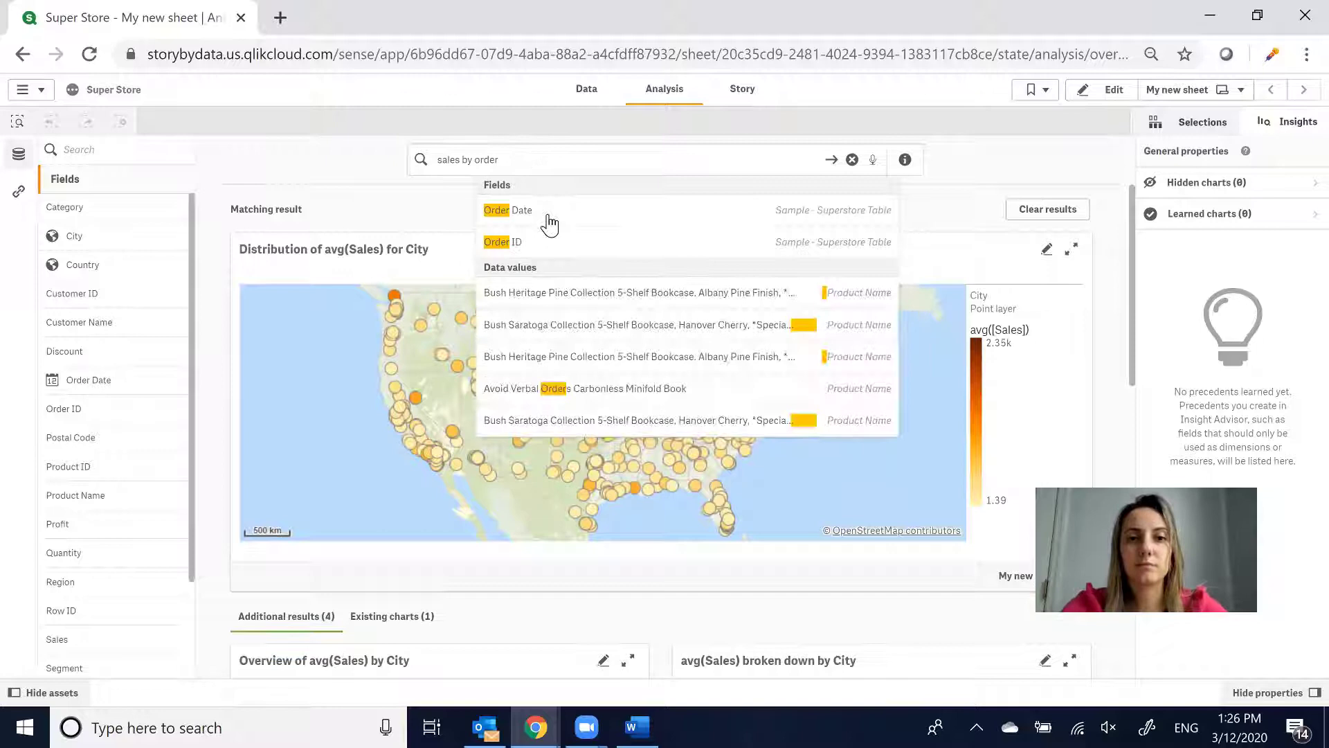
click(551, 216)
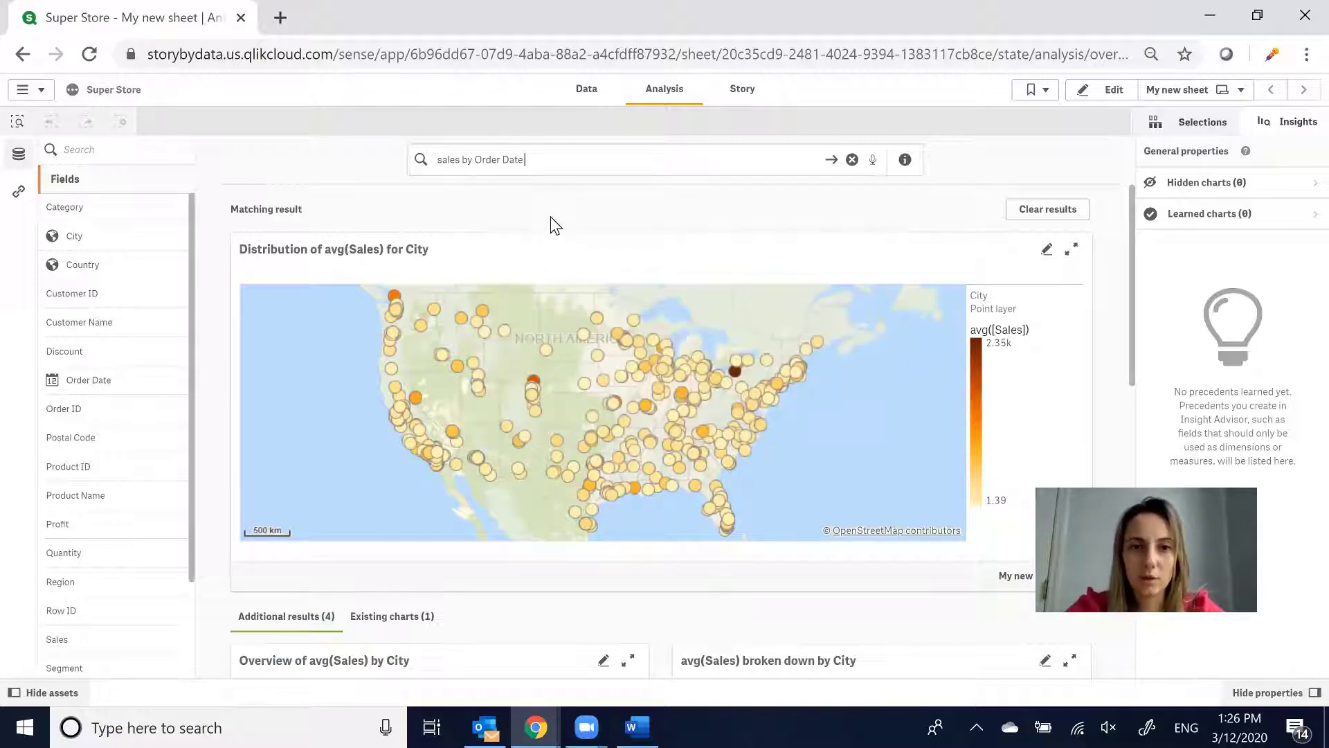
key(Return)
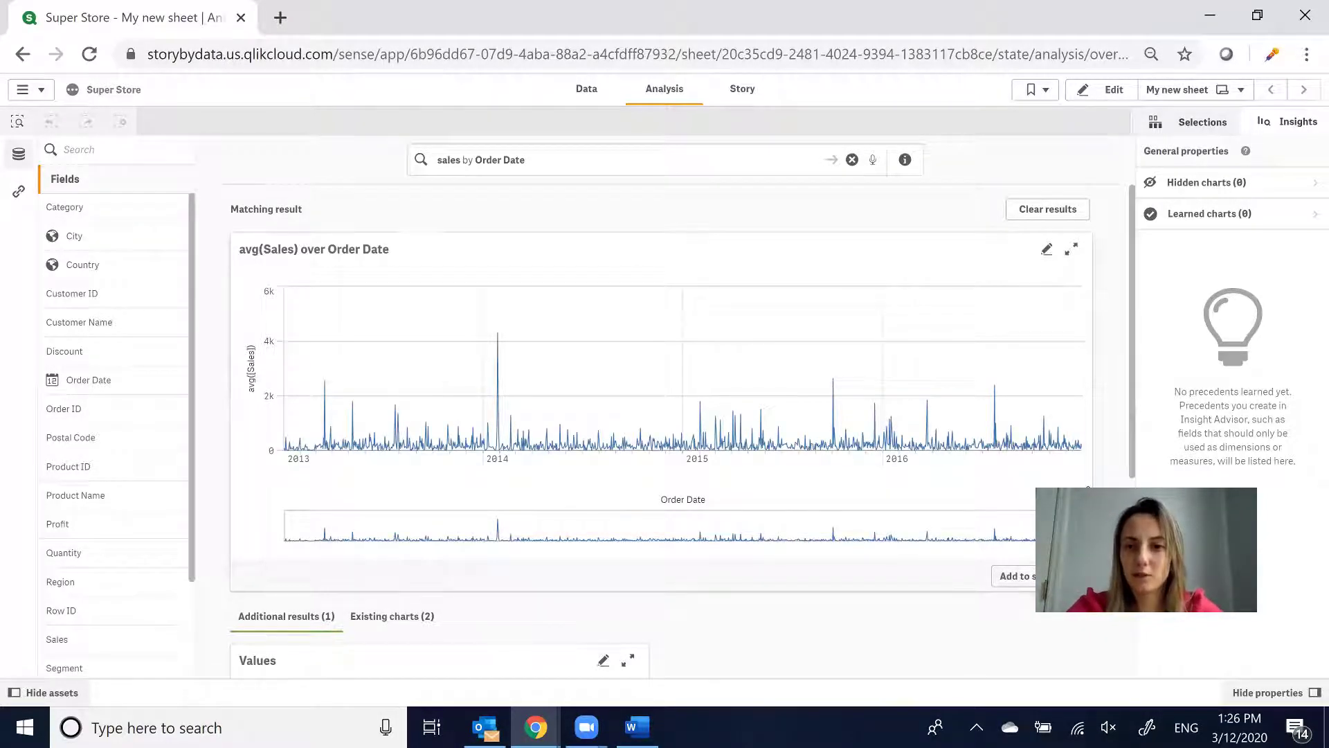
click(1016, 581)
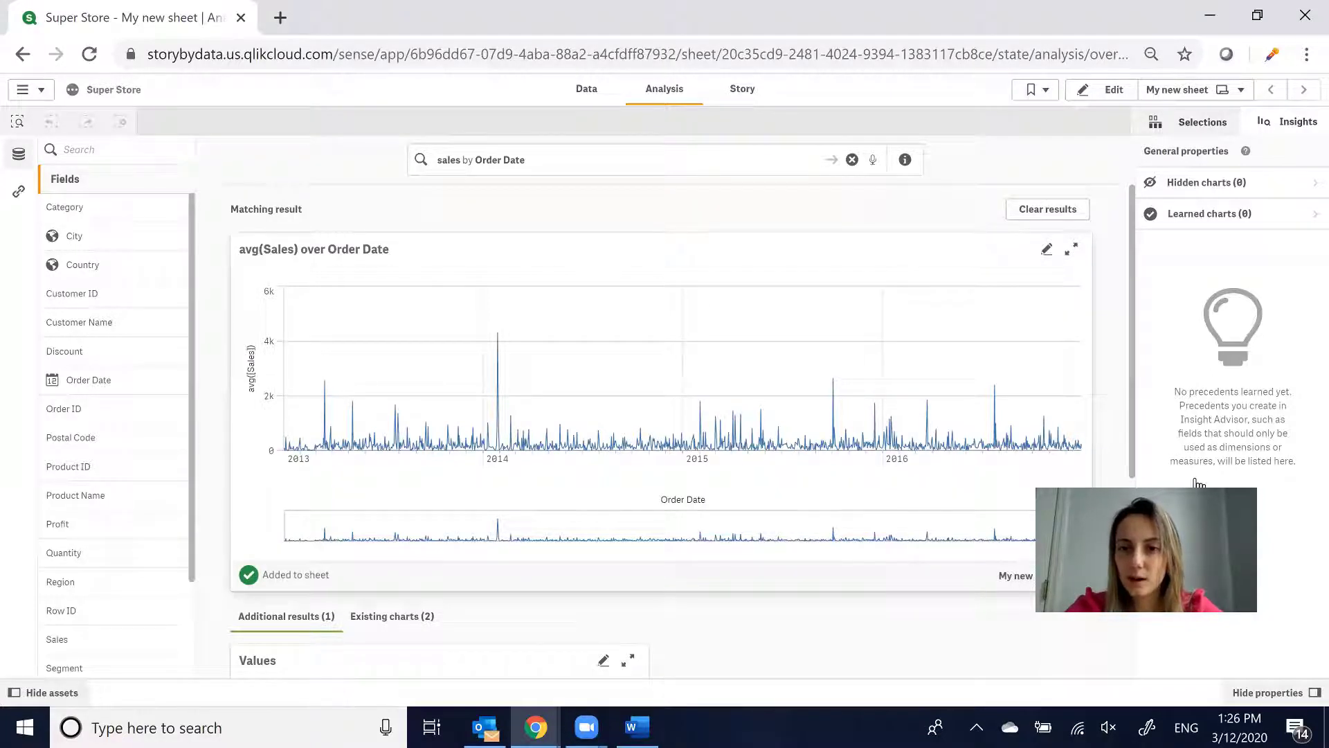
click(1018, 579)
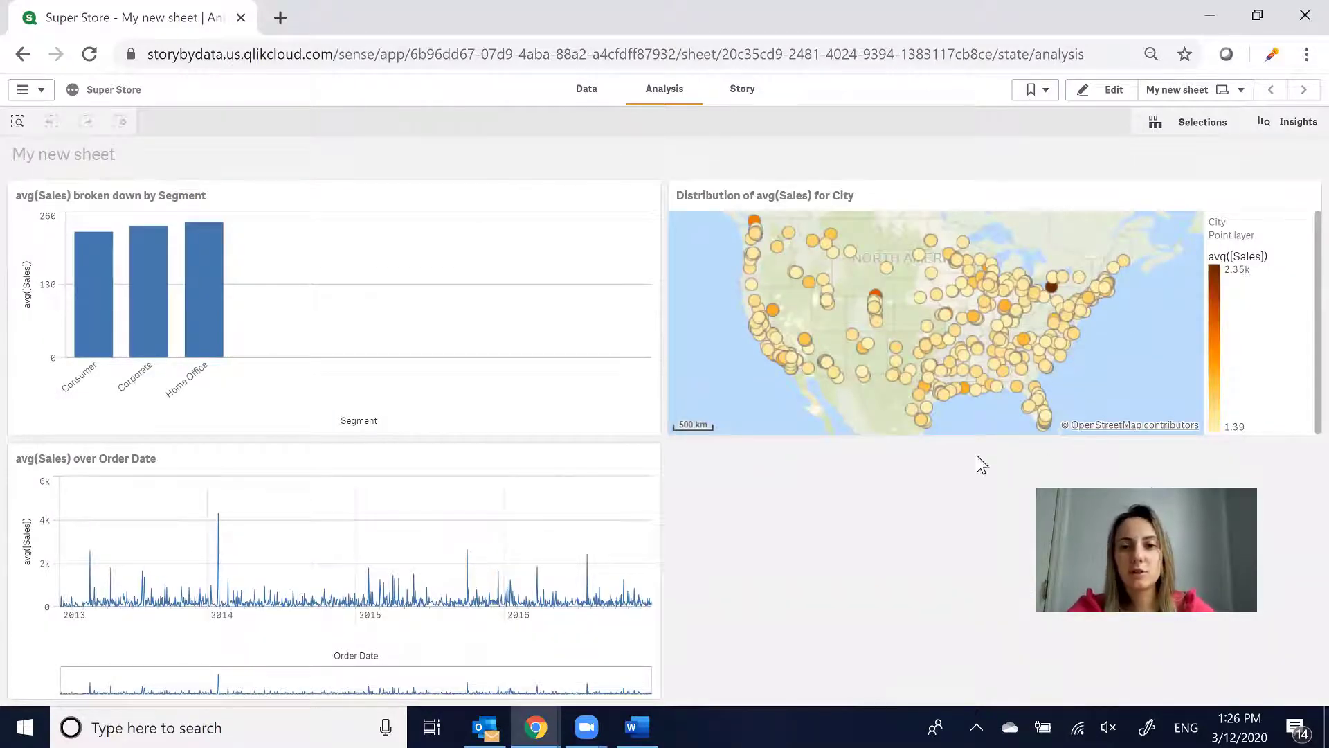
- Try selections on the City map and Segment bar chart, then put the sheet into edit mode
click(686, 347)
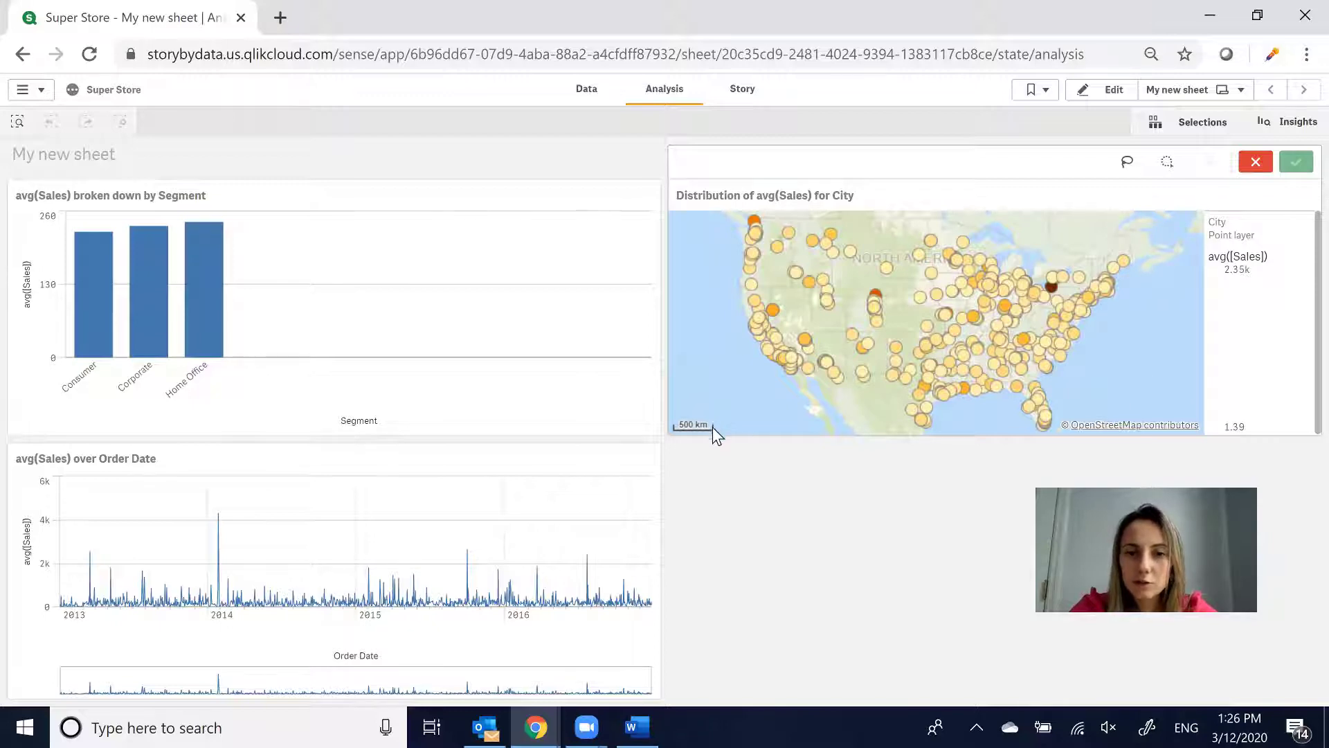
click(585, 387)
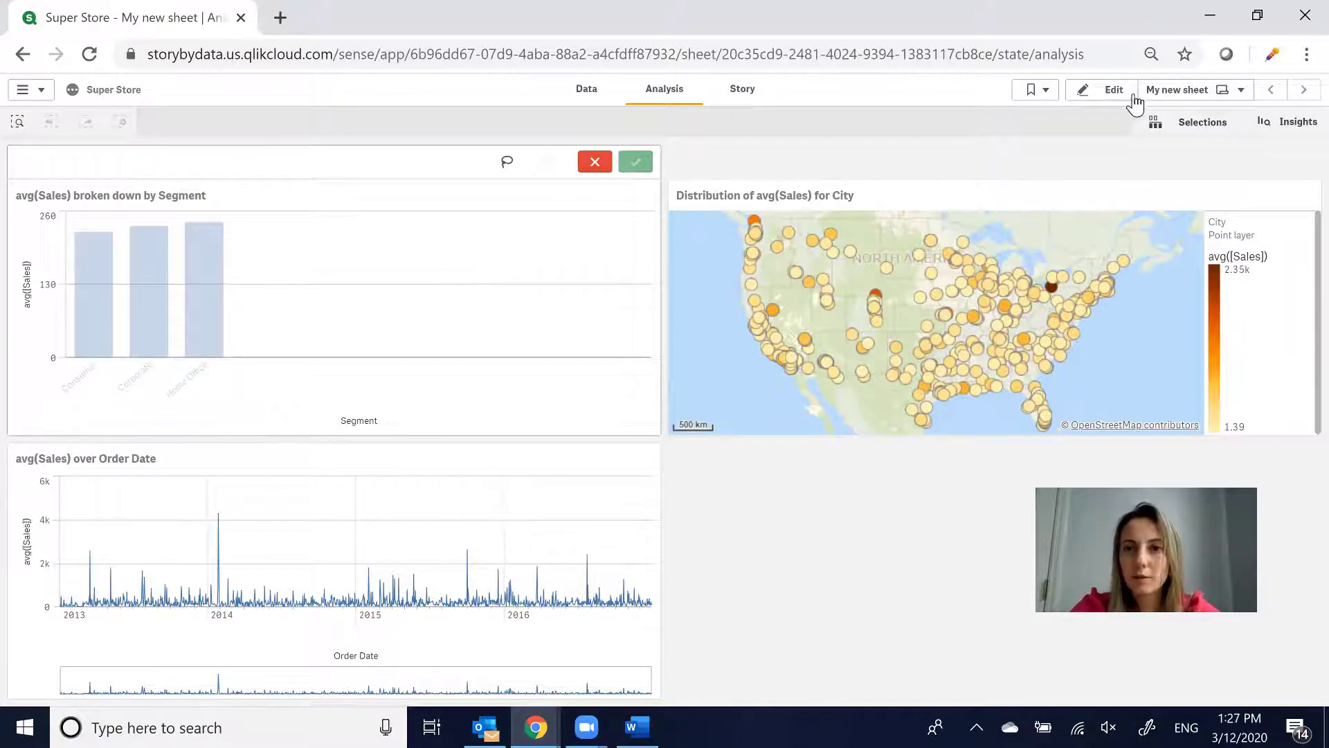
click(1104, 90)
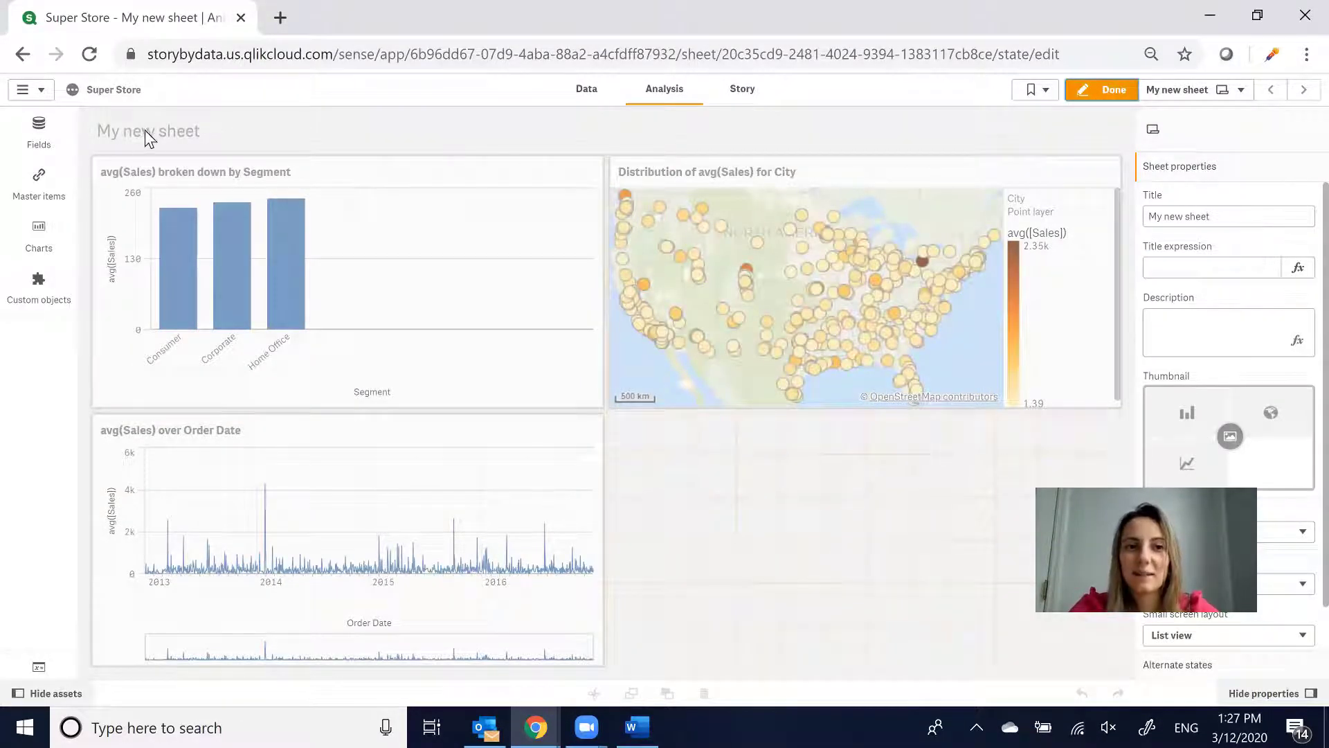
- Rename the sheet title to 'Sales Analysis' and change grid spacing from Wide to Medium
click(1196, 218)
key(ctrl+a)
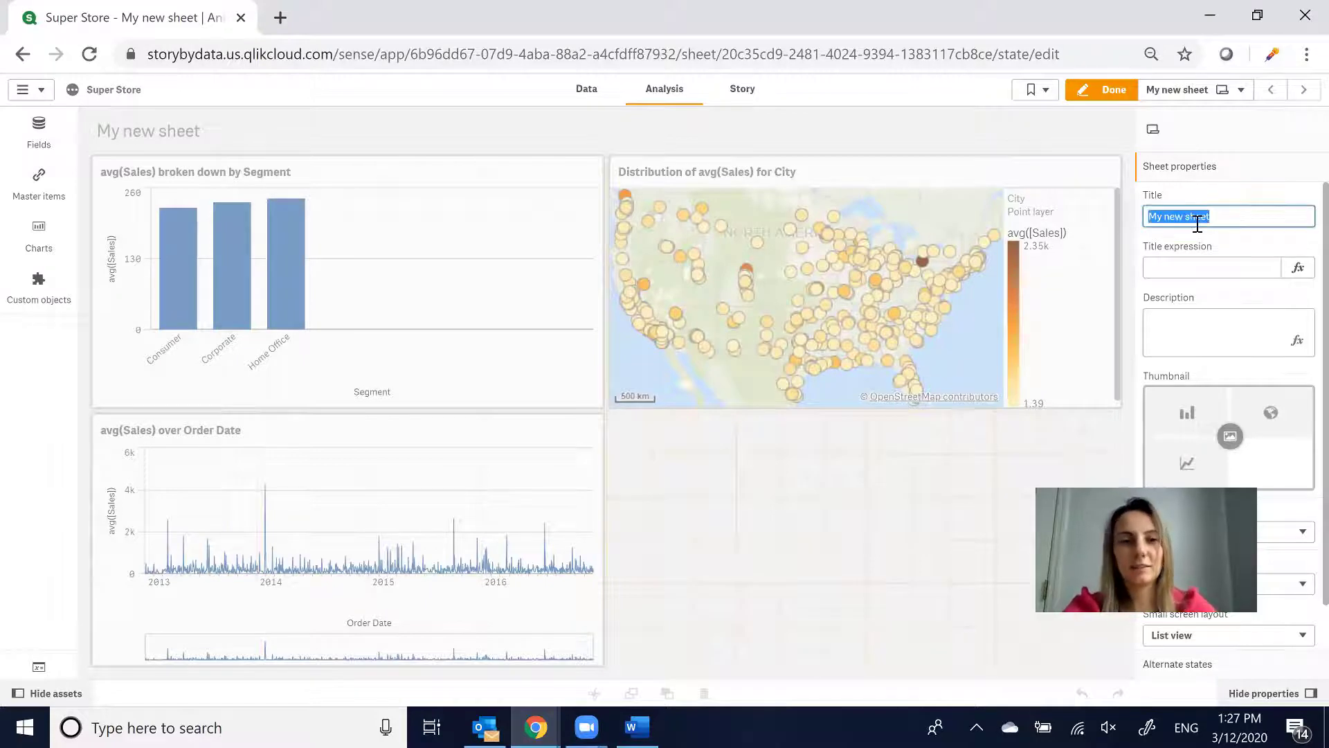
text(Sales Analysis)
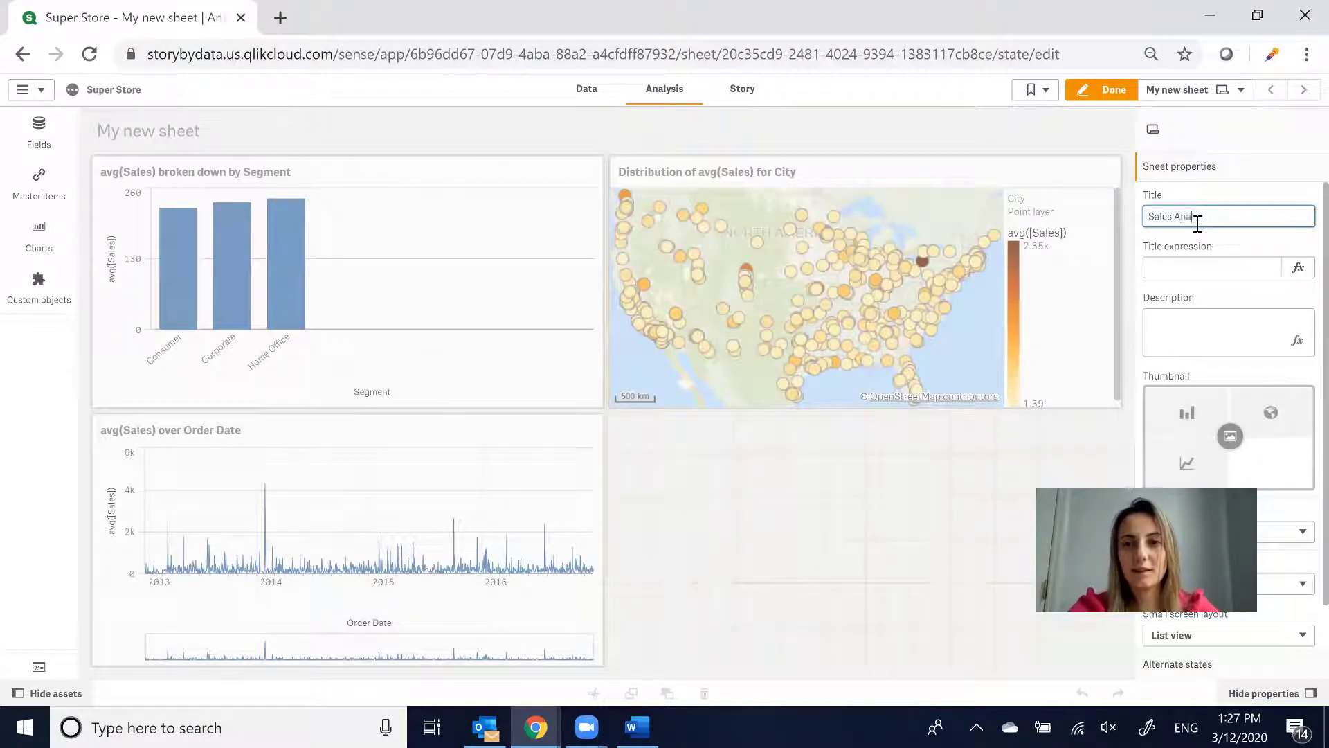
click(970, 465)
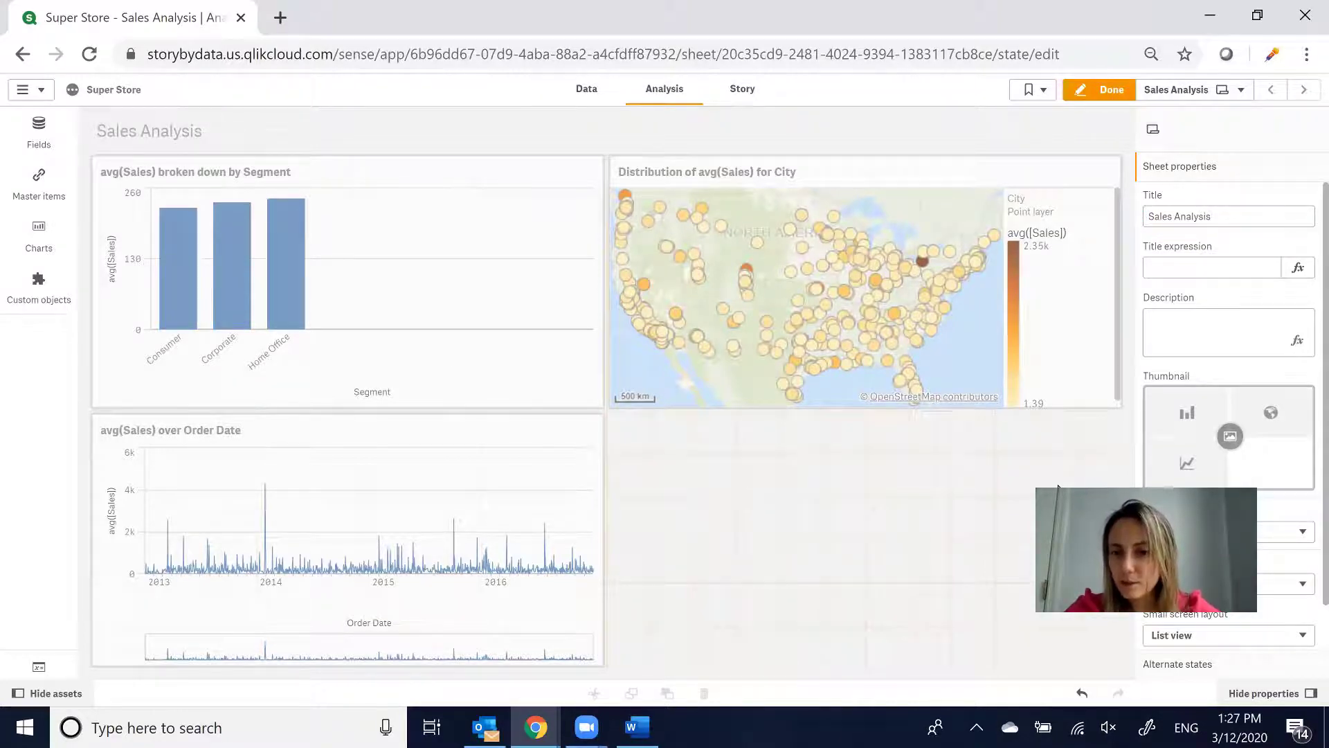
click(1271, 534)
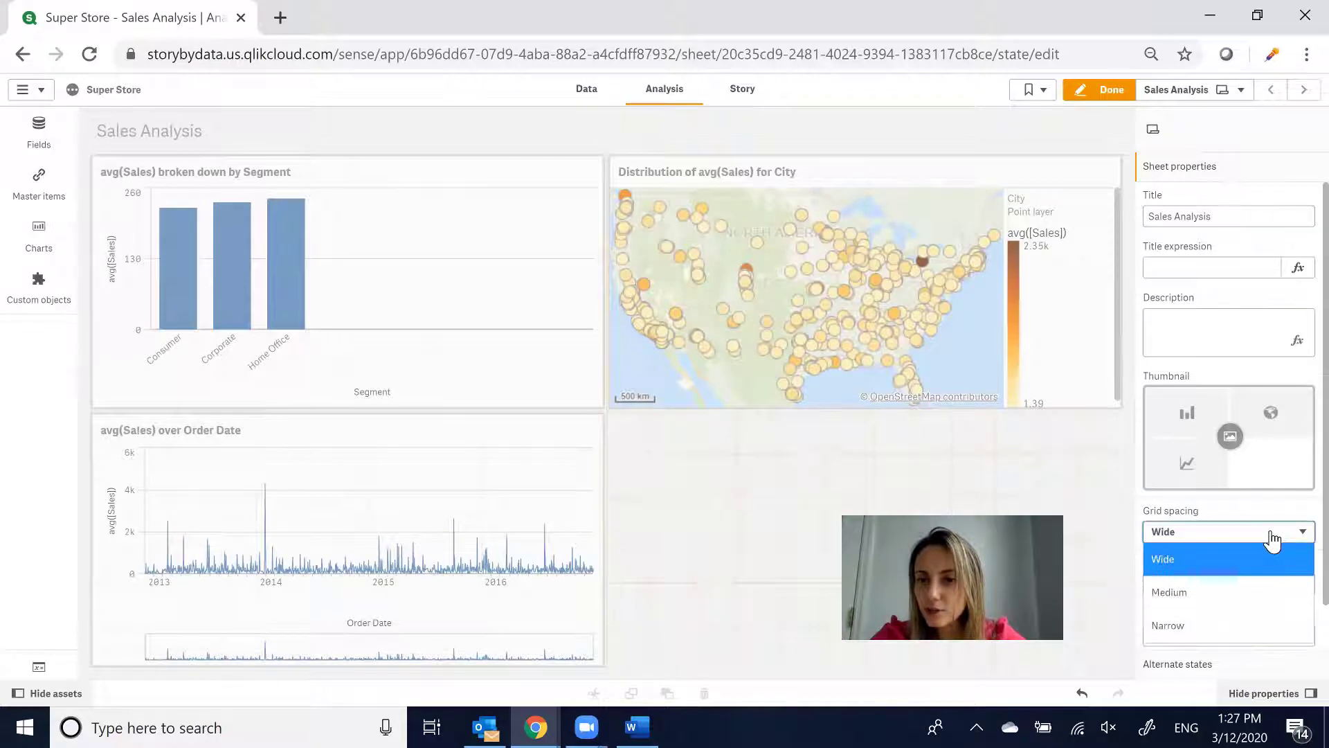
click(1199, 597)
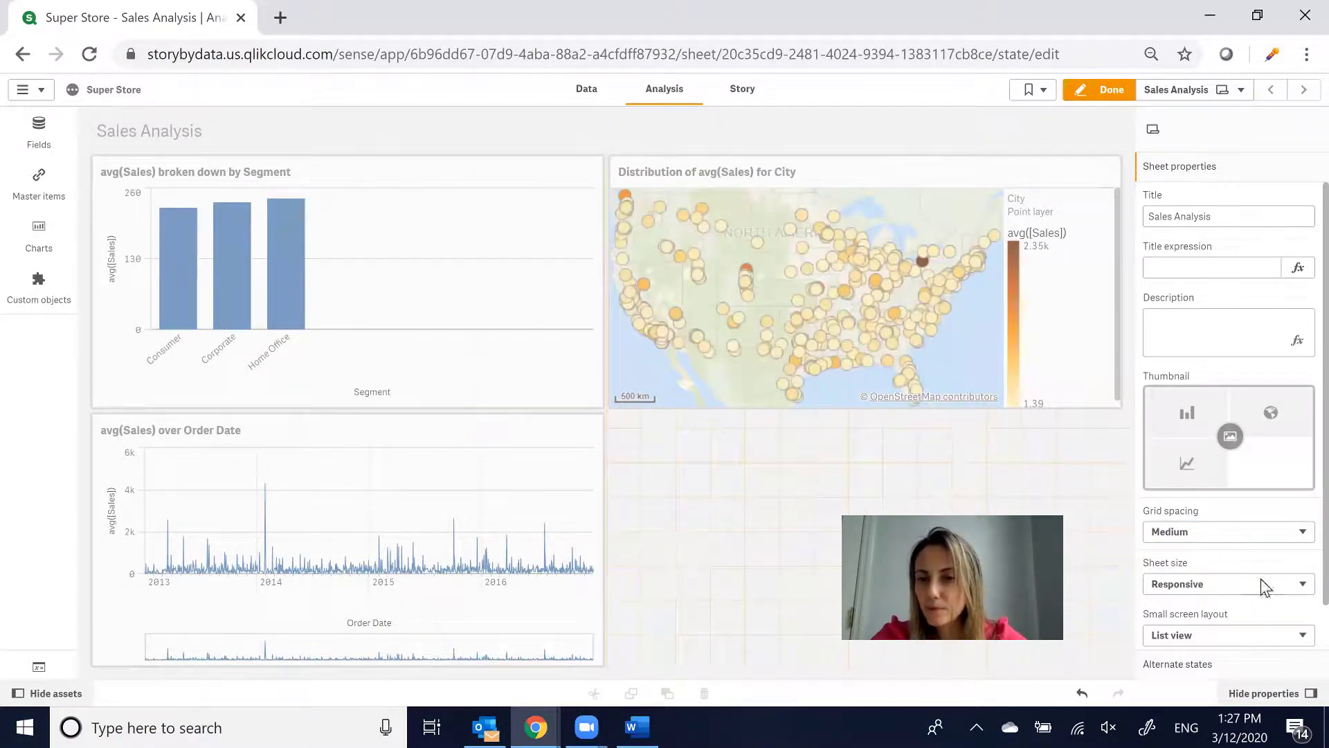
- Style the avg(Sales) over Order Date line chart as an area chart
click(557, 452)
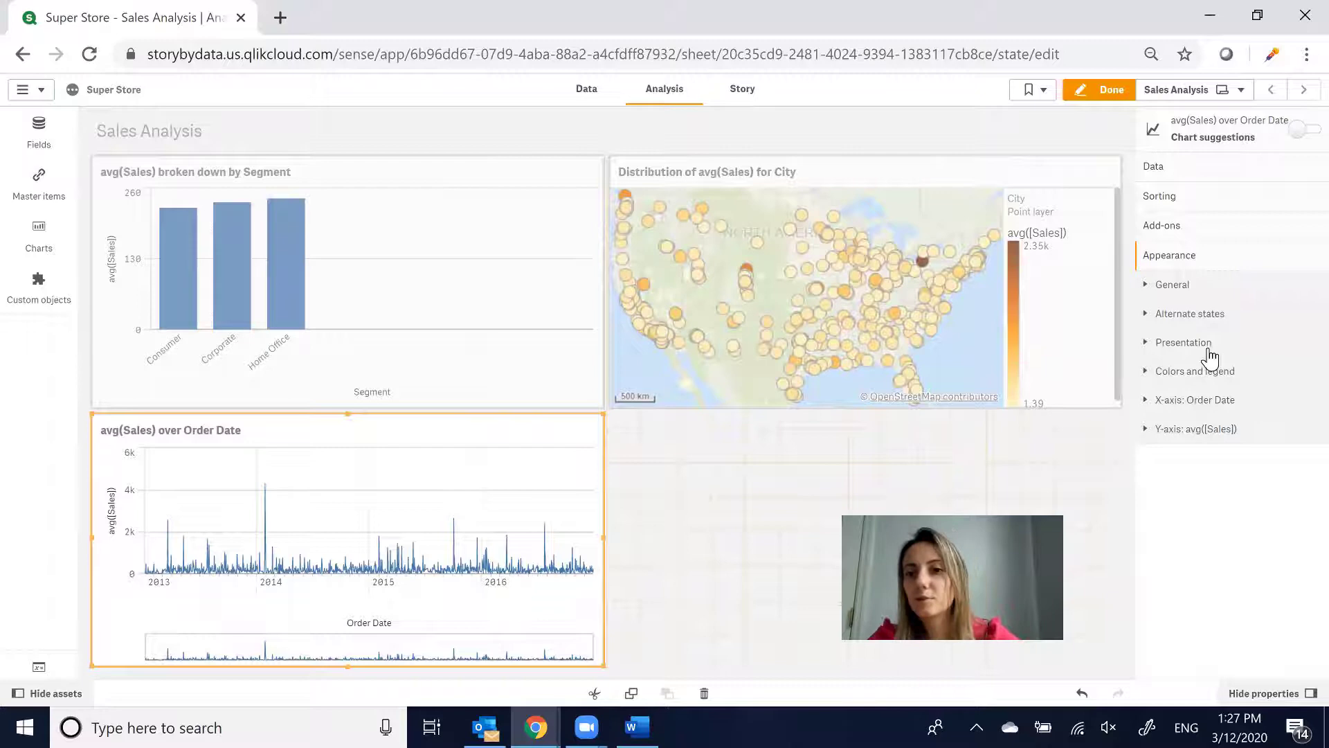
click(1206, 374)
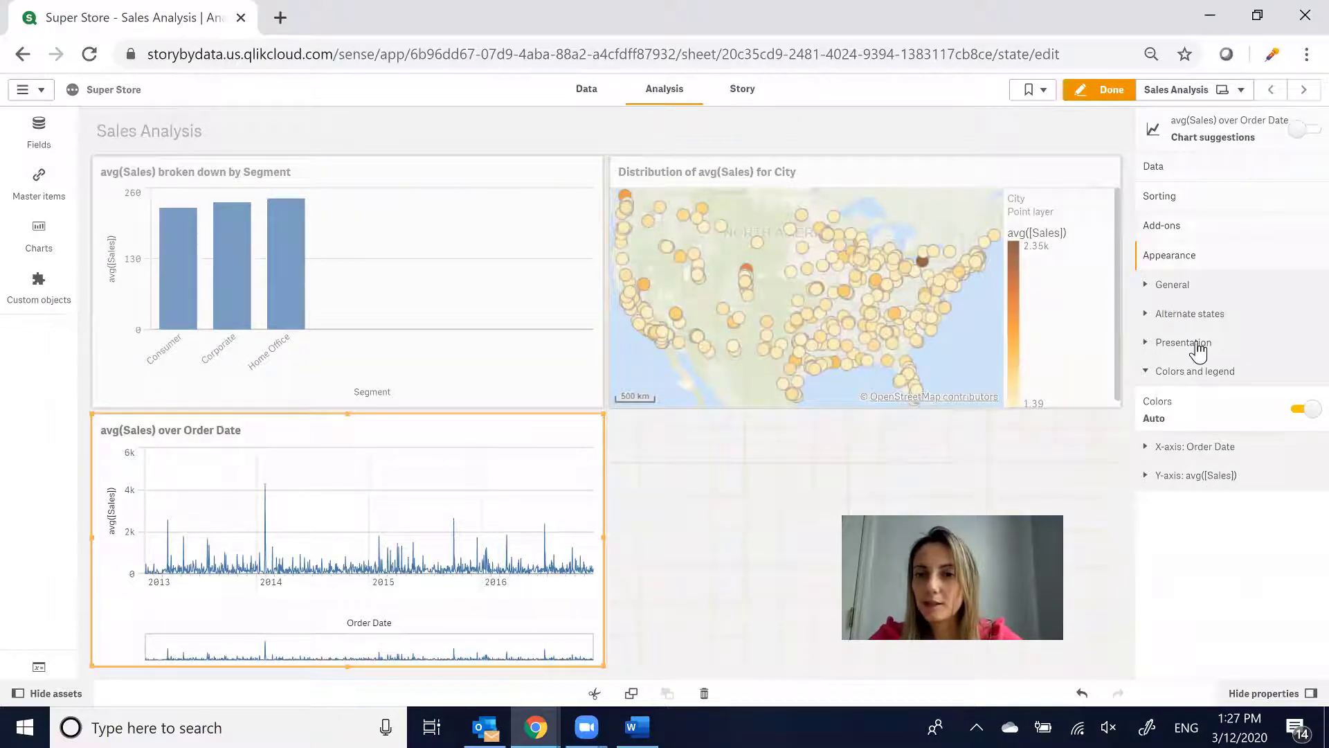
click(1196, 344)
click(1258, 417)
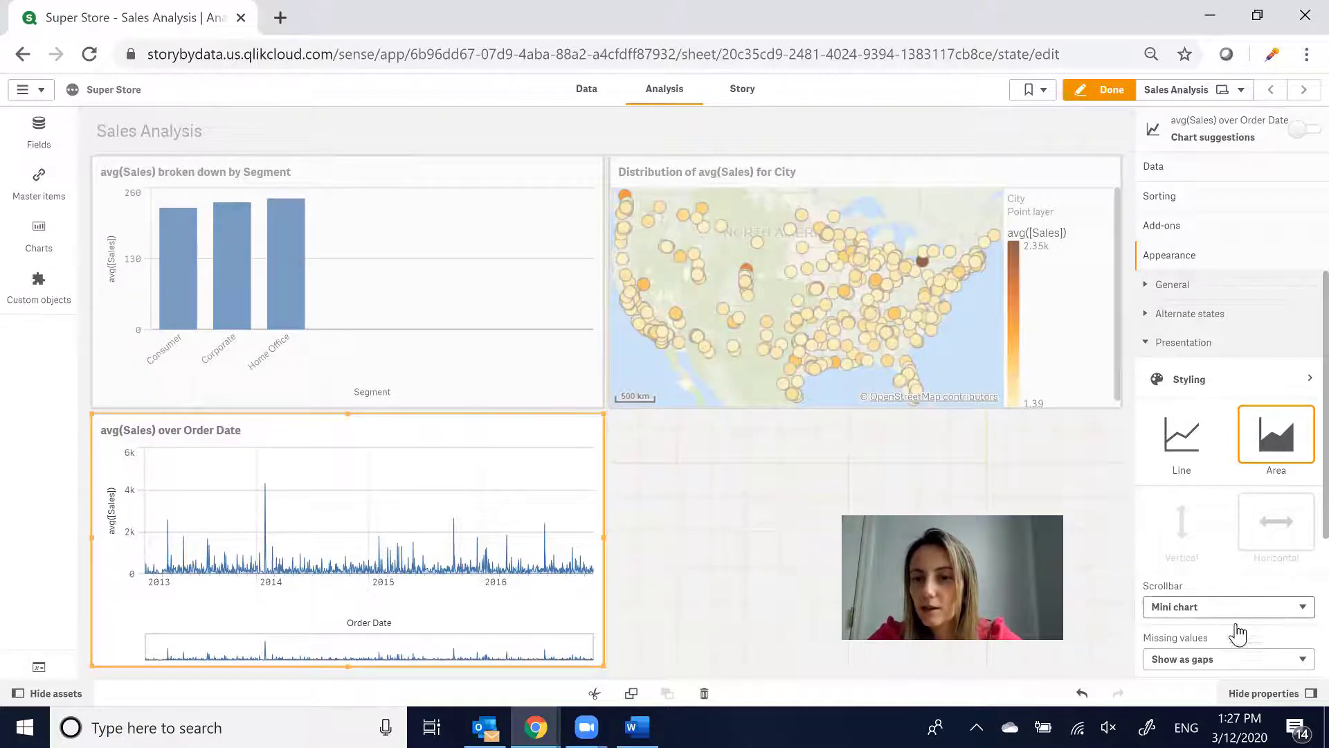
- Turn off automatic colours and colour the chart by the avg(Sales) measure
click(1239, 668)
click(1240, 669)
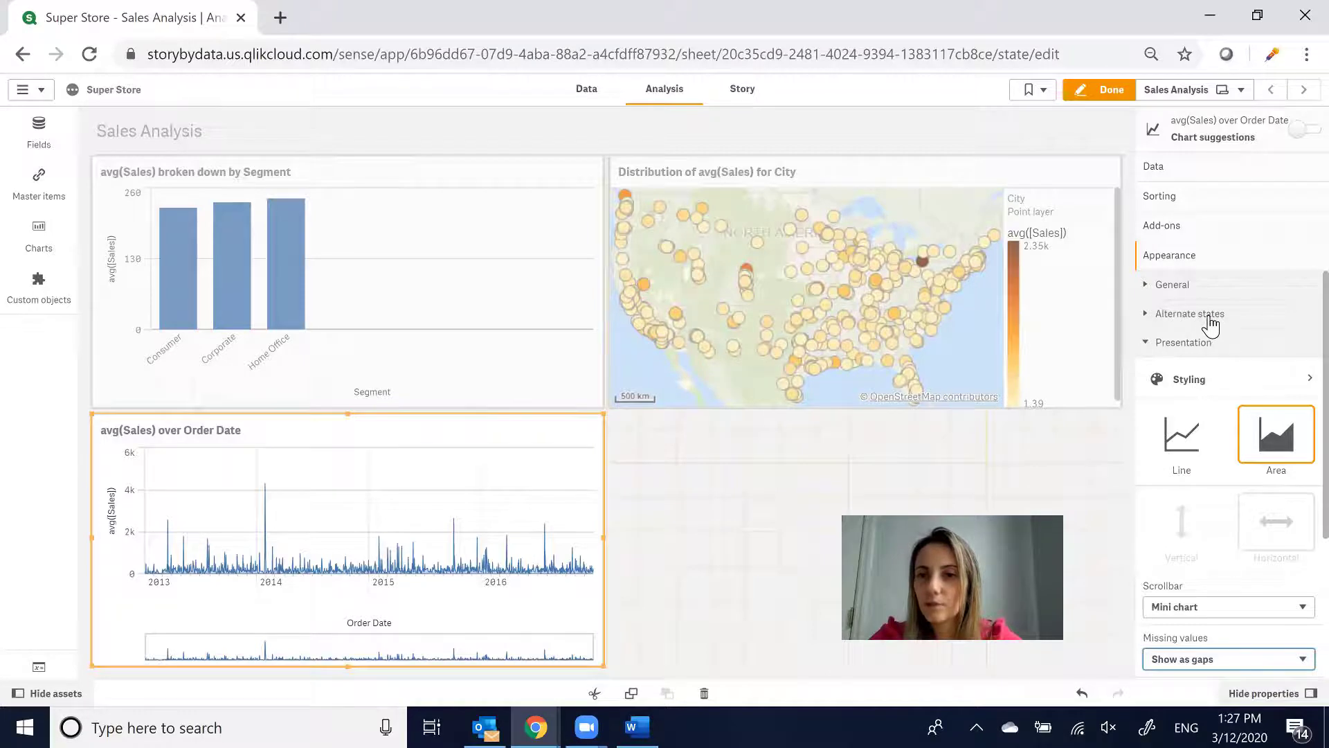
click(1208, 320)
click(1210, 319)
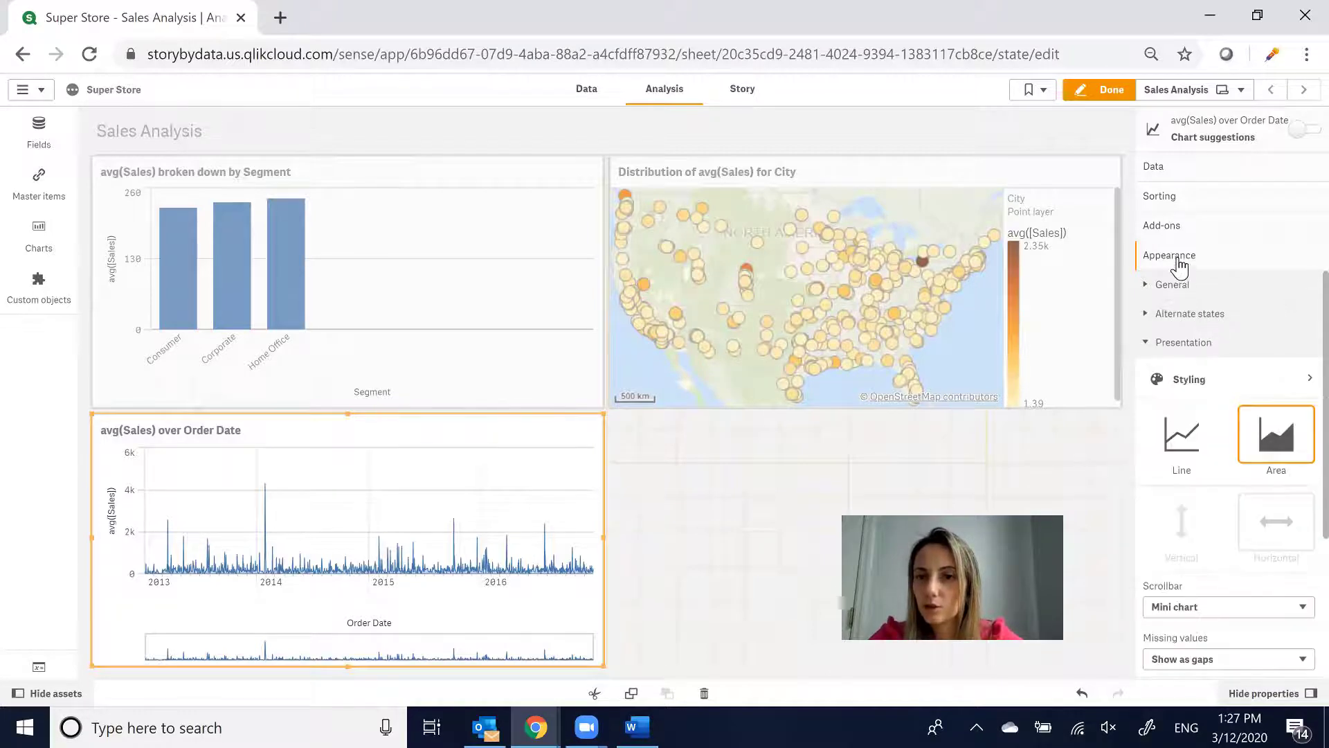
click(1177, 342)
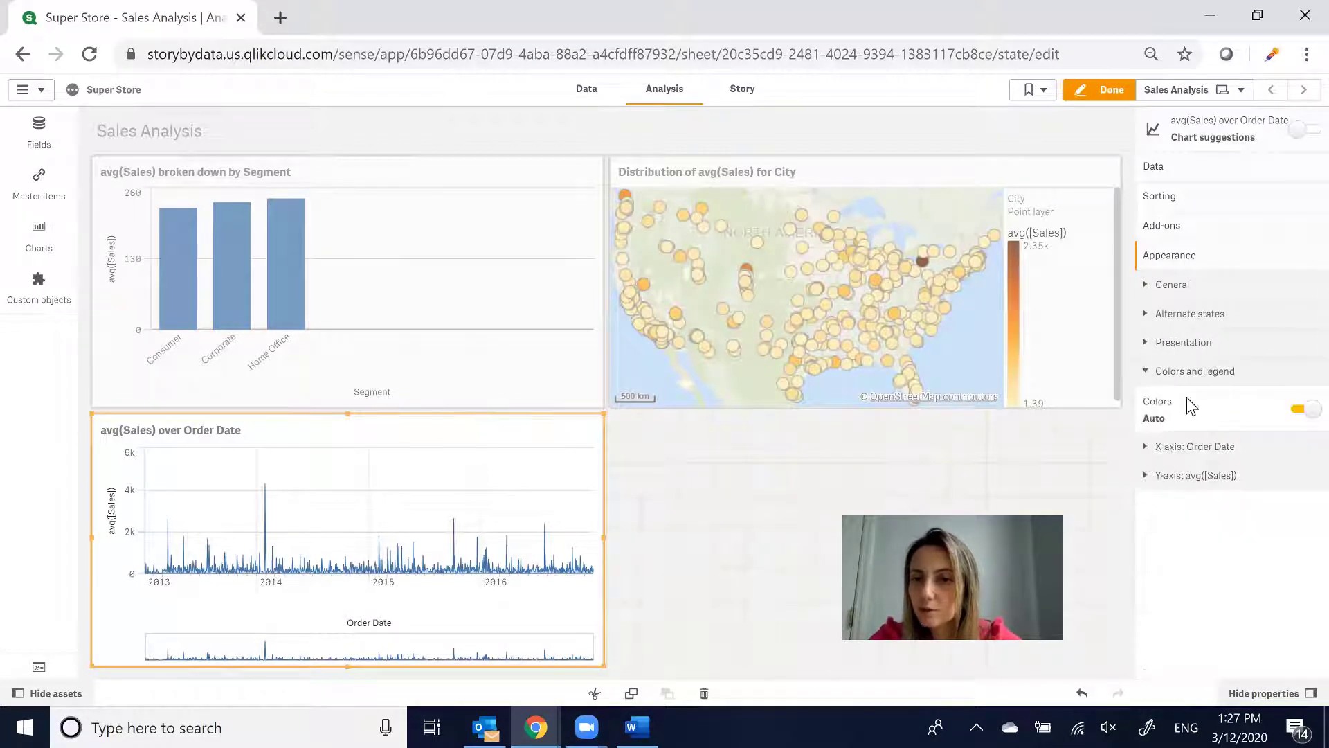
click(1192, 373)
click(1192, 374)
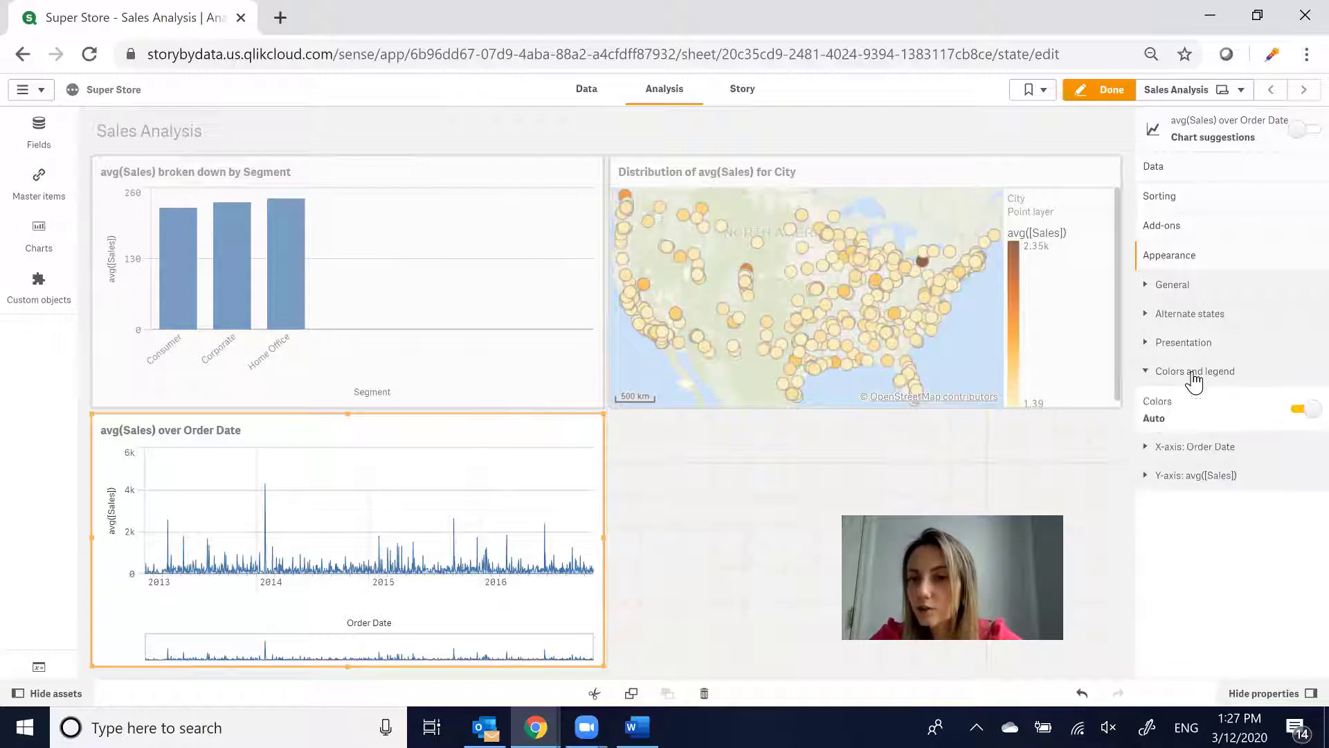
click(1299, 405)
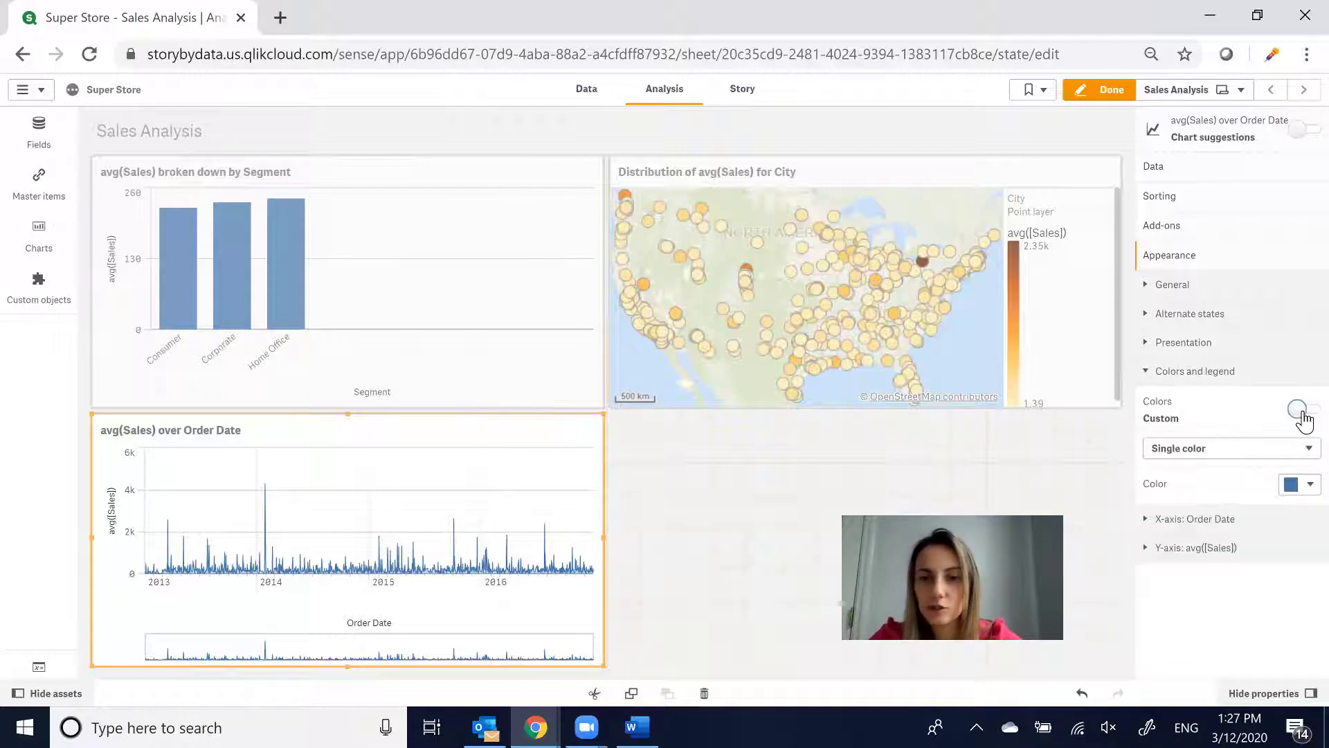
click(1282, 449)
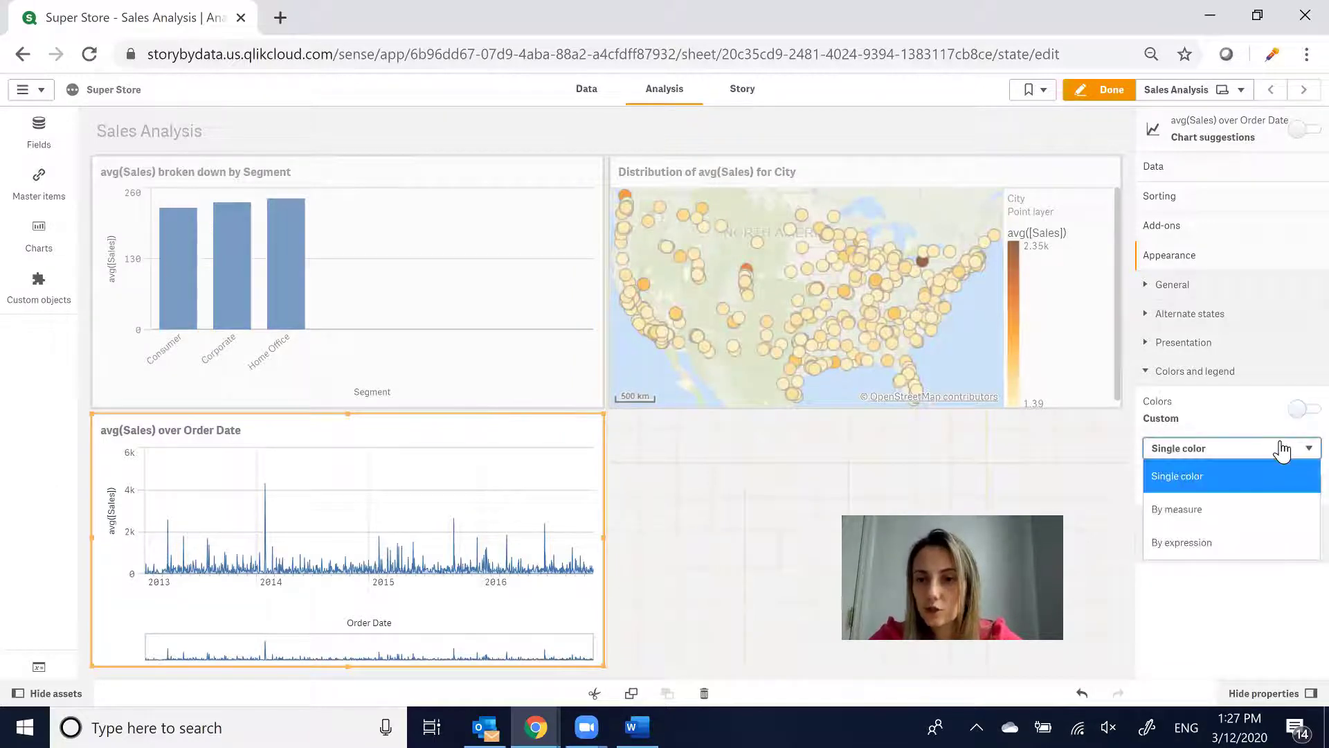
click(1217, 516)
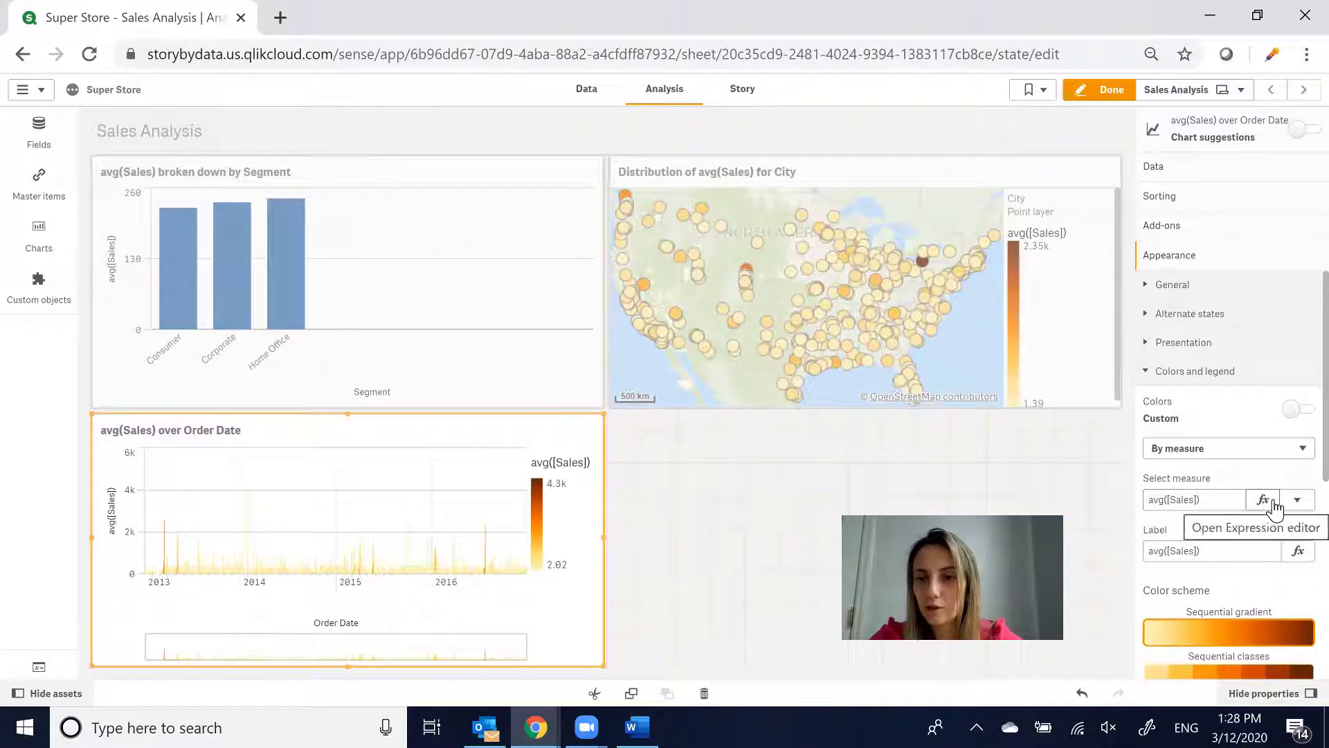
scroll(1300, 450, down, 1)
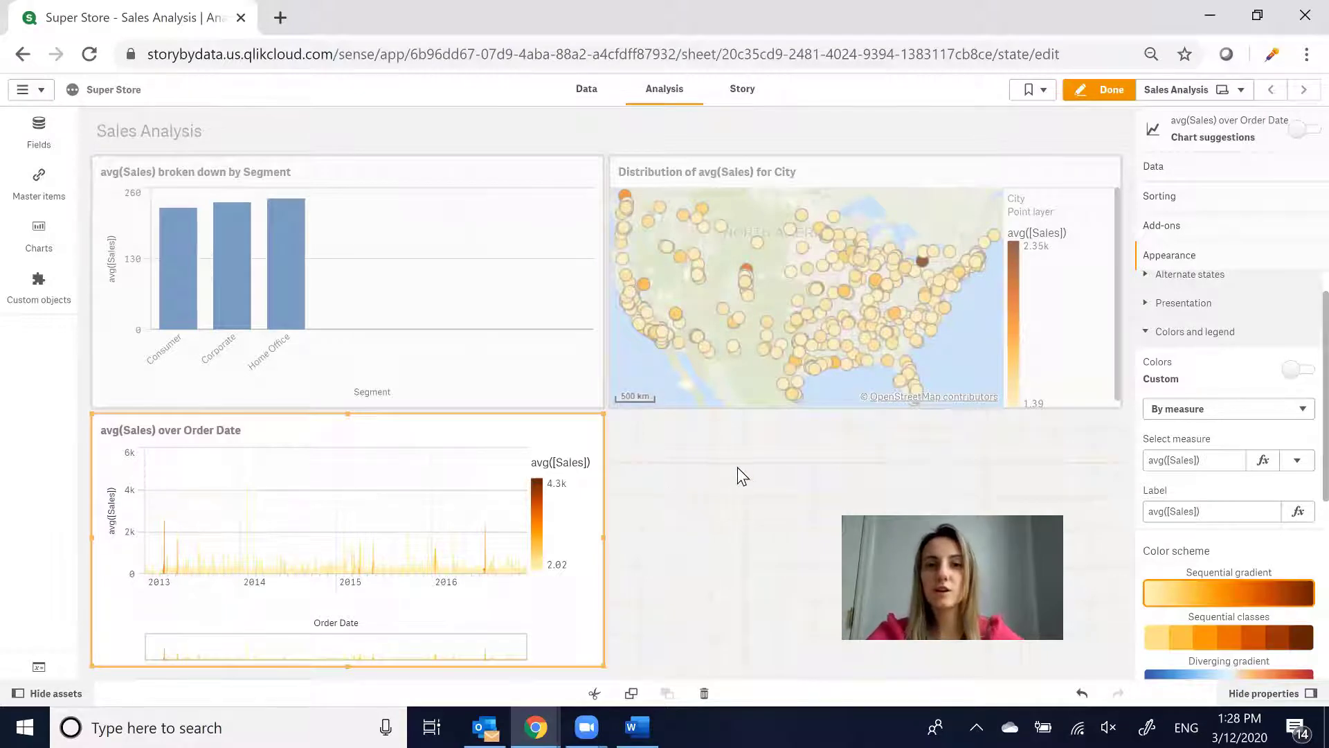
- Colour the Segment bar chart's bars a single custom orange (#f8981d)
click(314, 266)
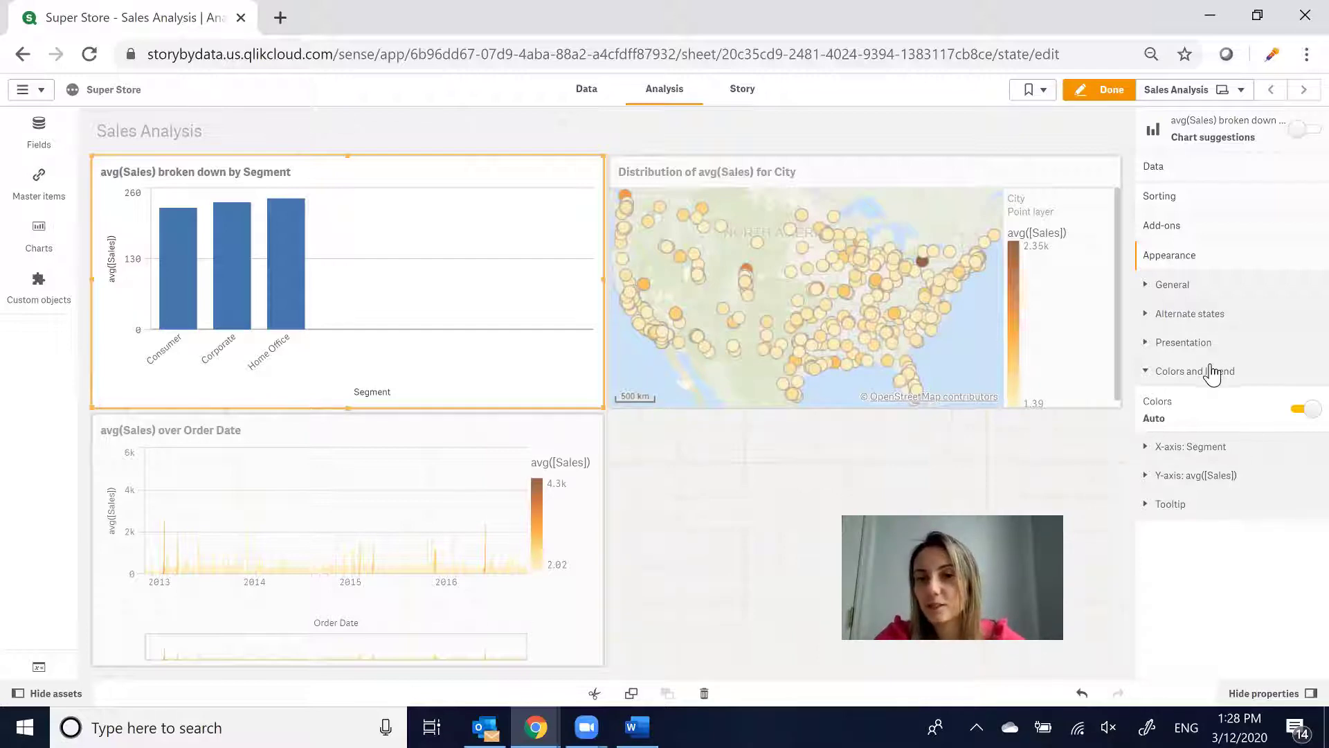
click(1305, 411)
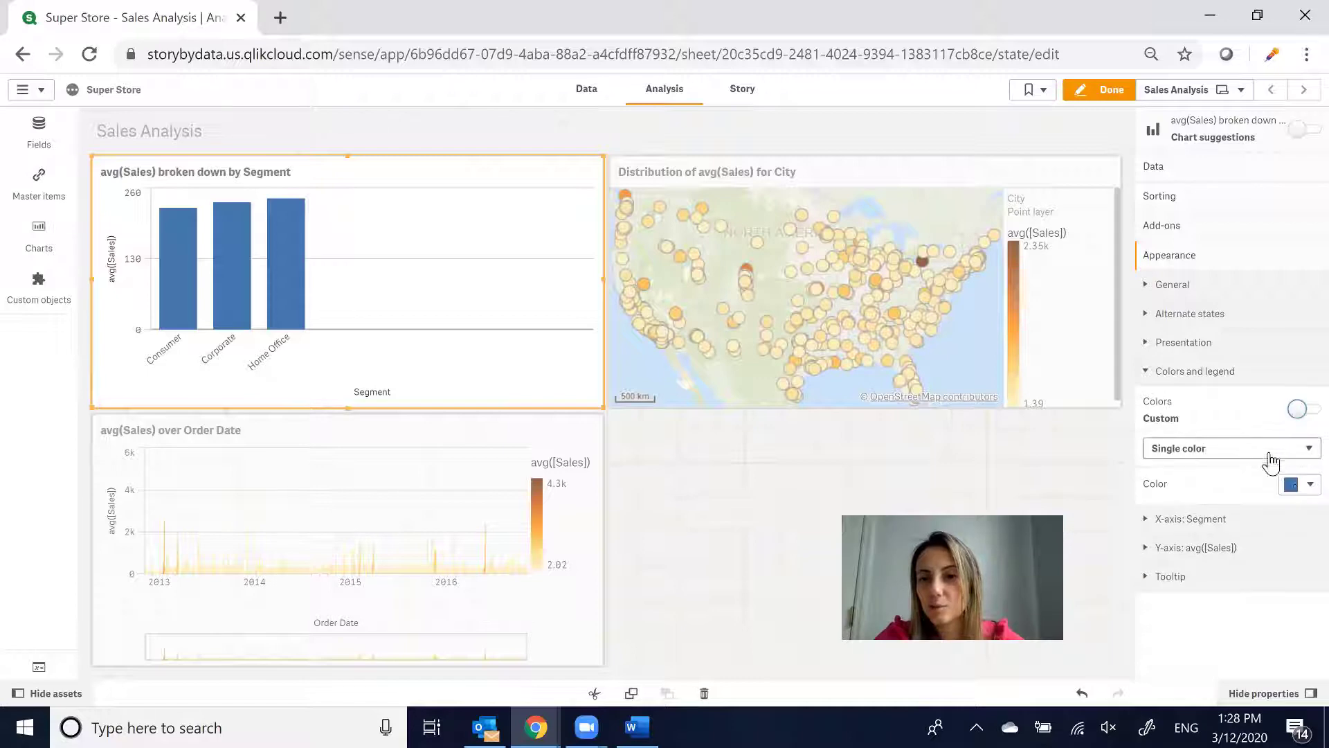
click(1303, 487)
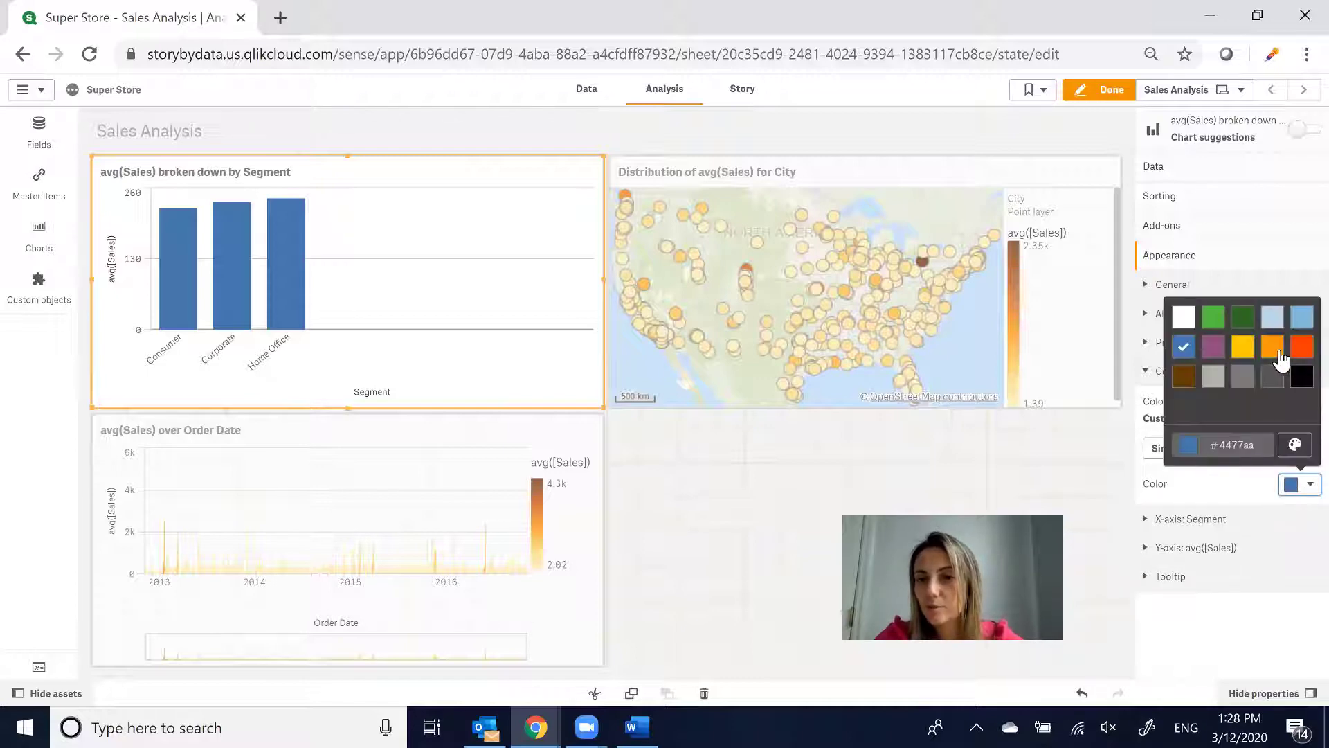
click(1278, 353)
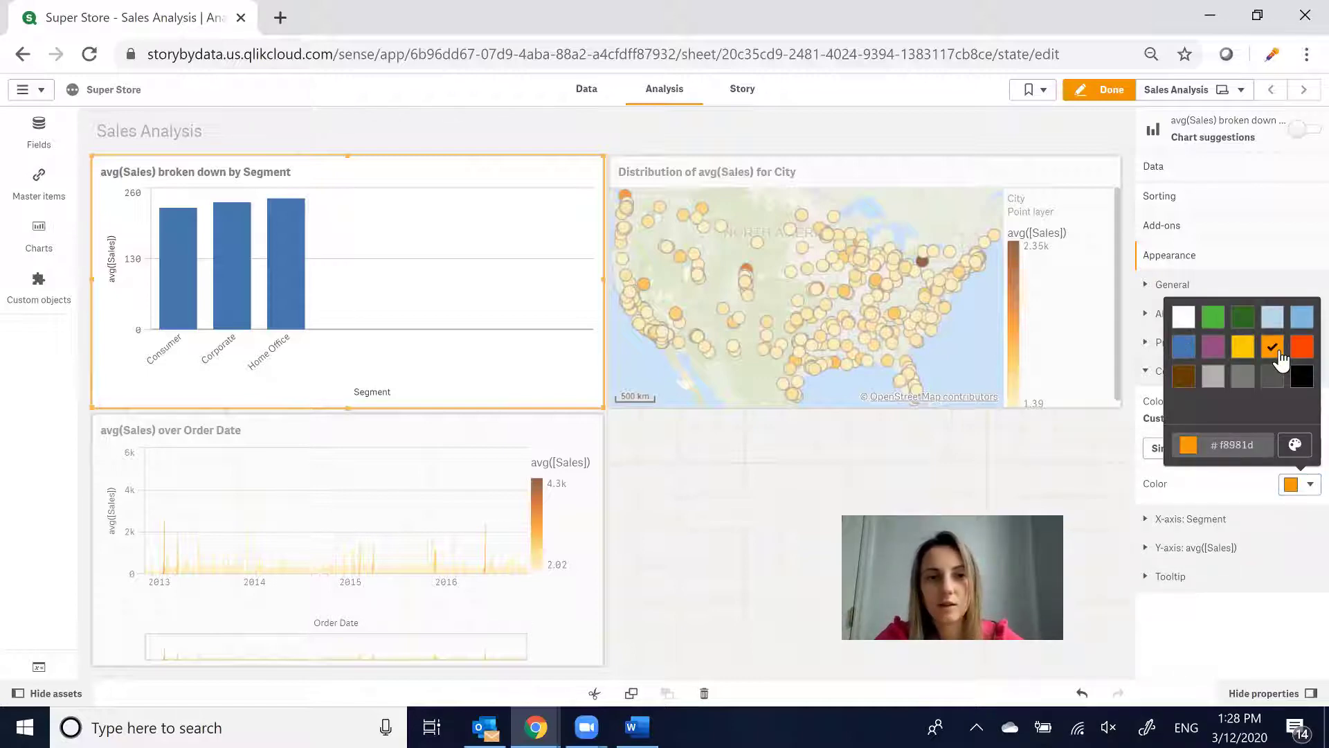
click(700, 489)
click(699, 489)
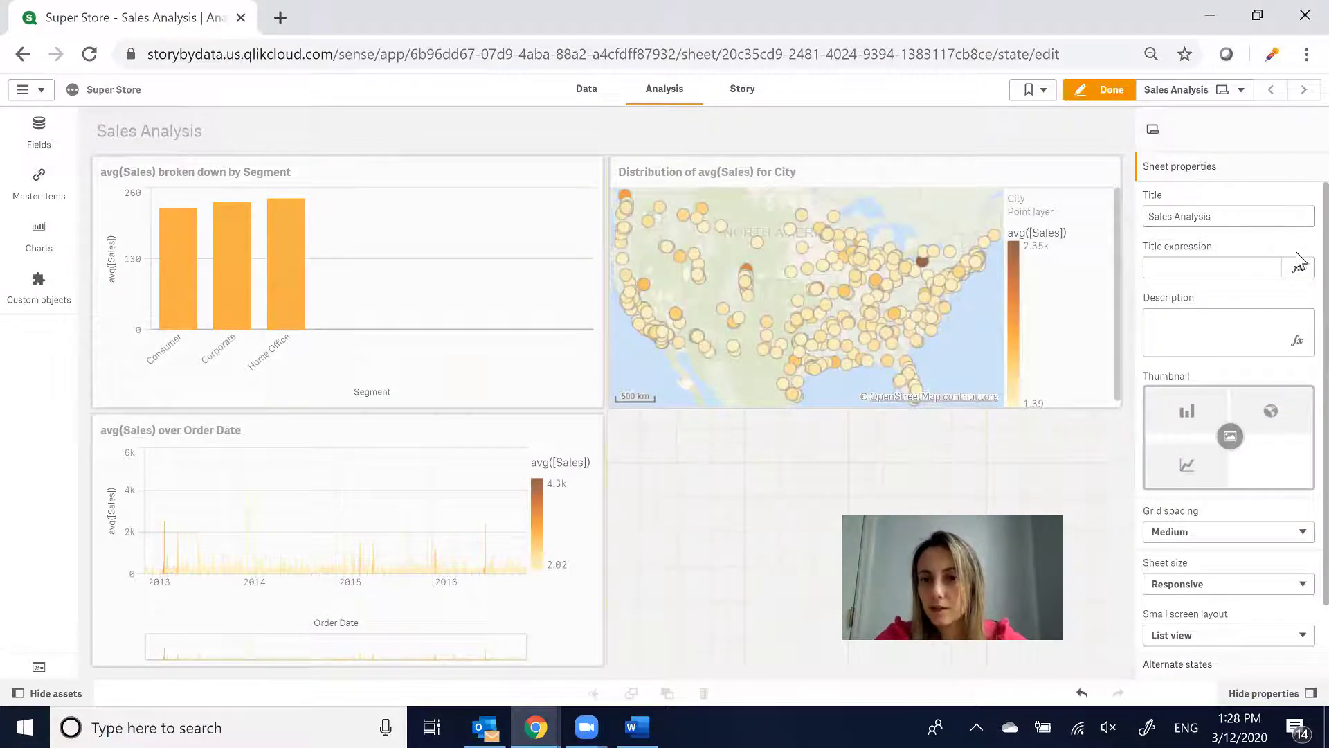
- Leave edit mode with Done and pan the city map in analysis mode
click(588, 261)
click(725, 447)
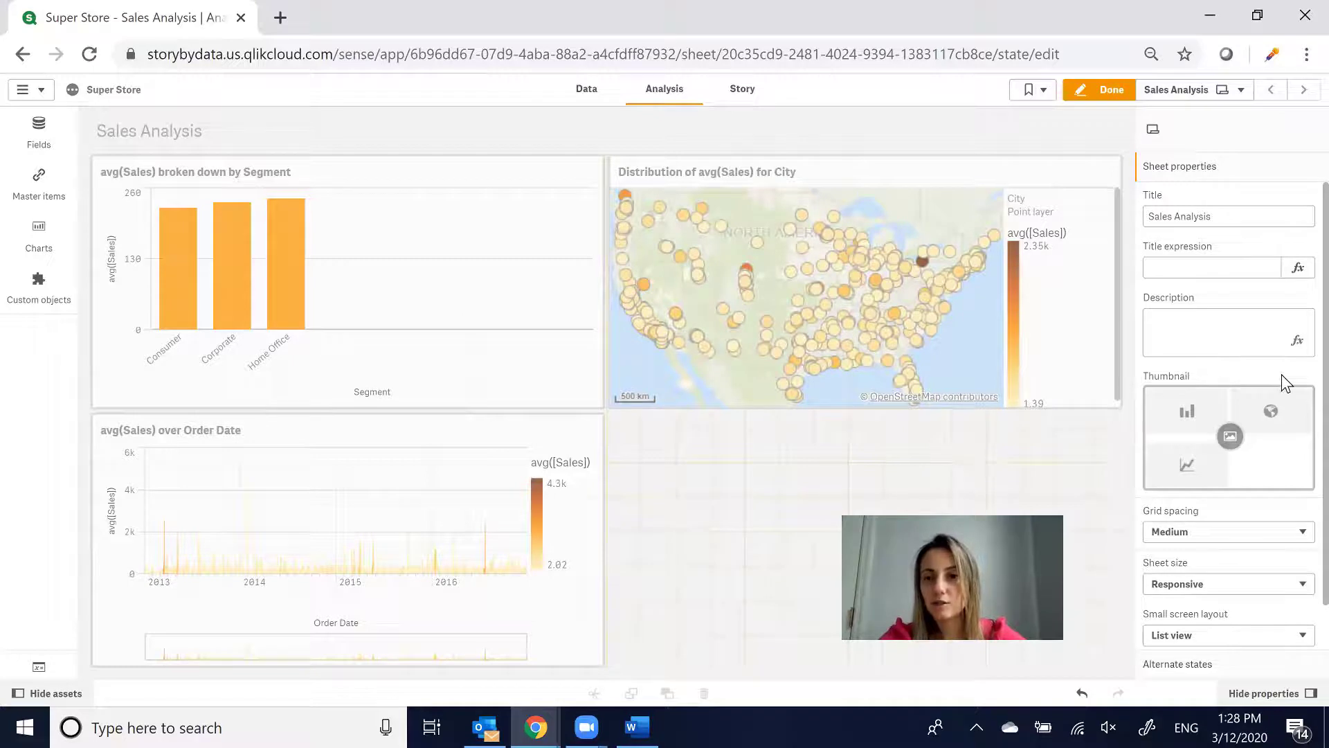
scroll(1282, 374, down, 2)
scroll(1287, 311, up, 2)
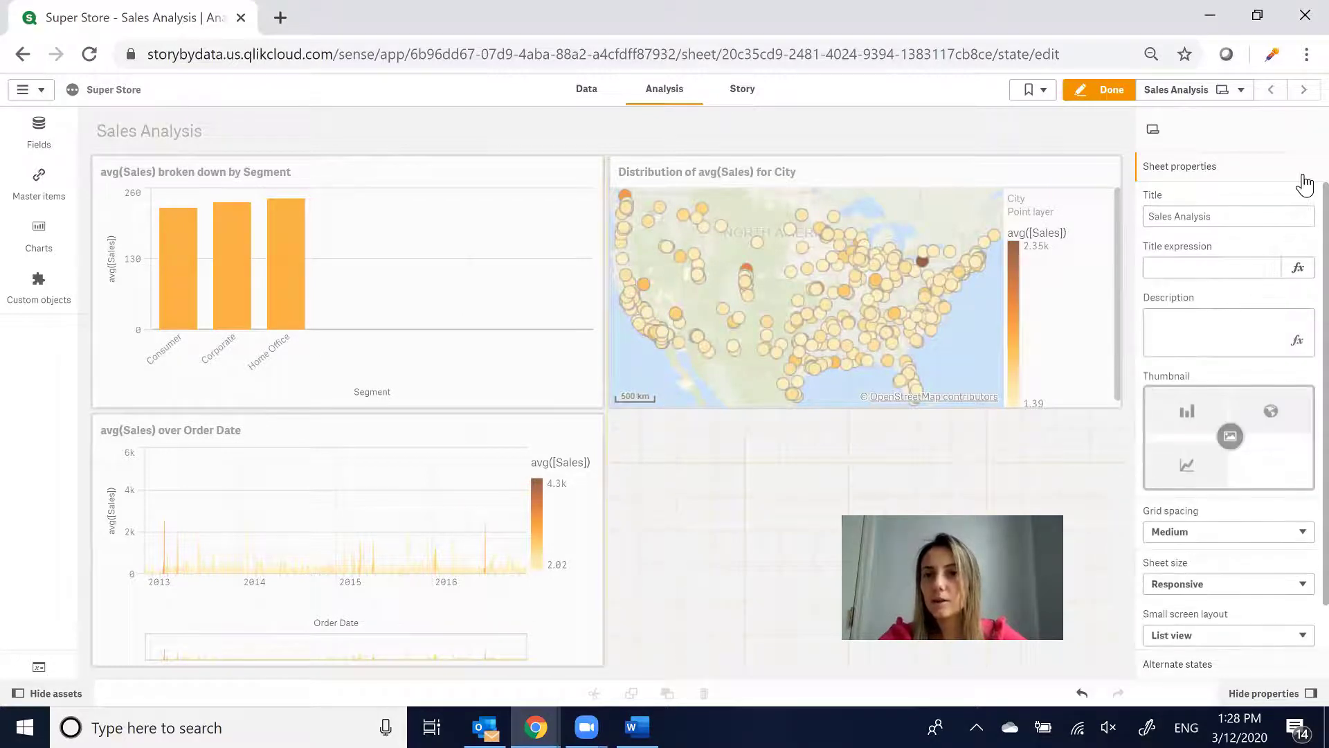
click(1103, 97)
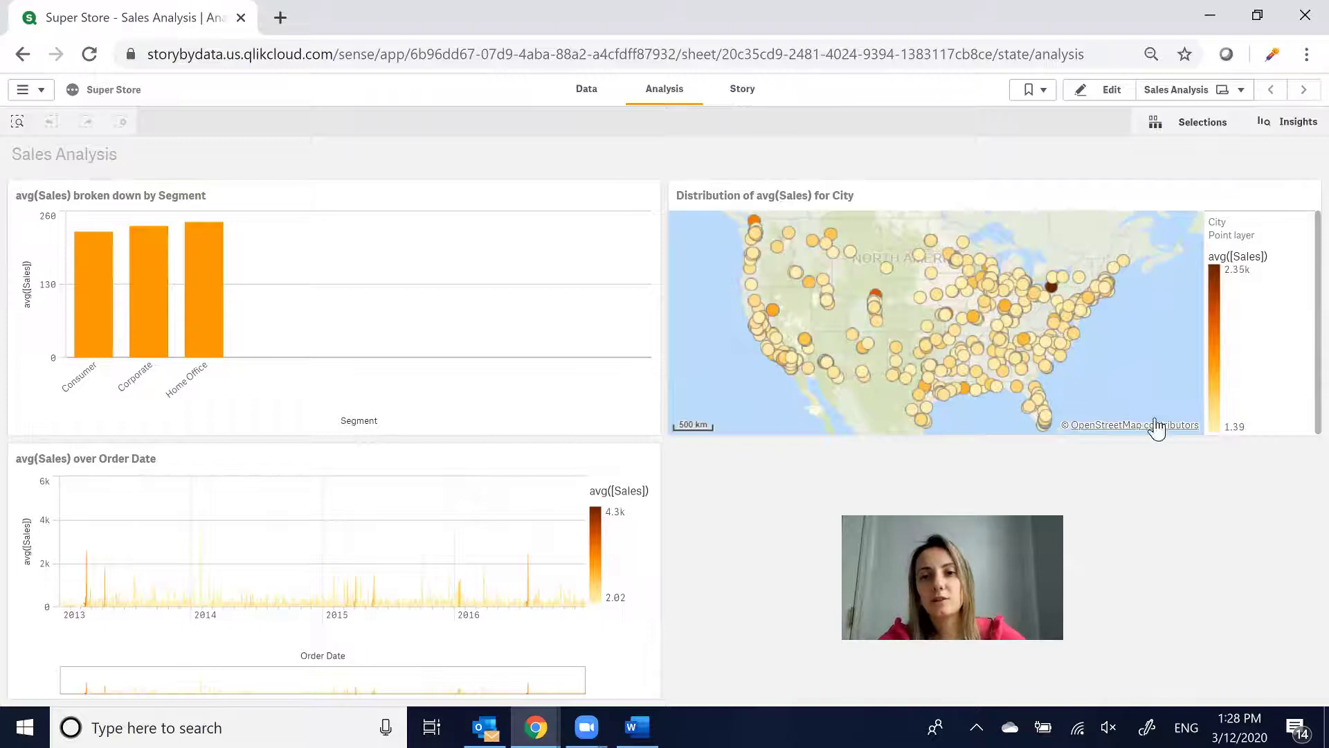
drag(1145, 401, 1019, 273)
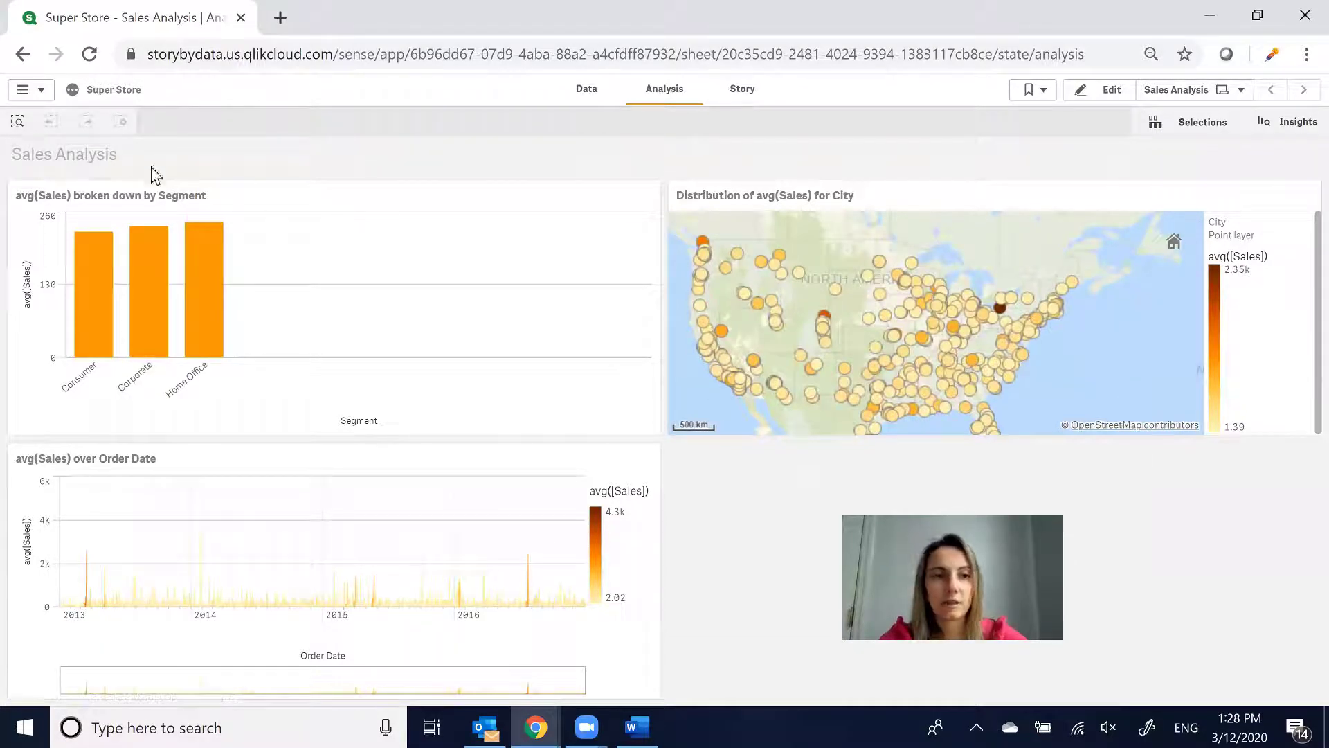
- Use Smart search to filter to Region East, Segment Consumer and Order IDs containing 2012
click(17, 122)
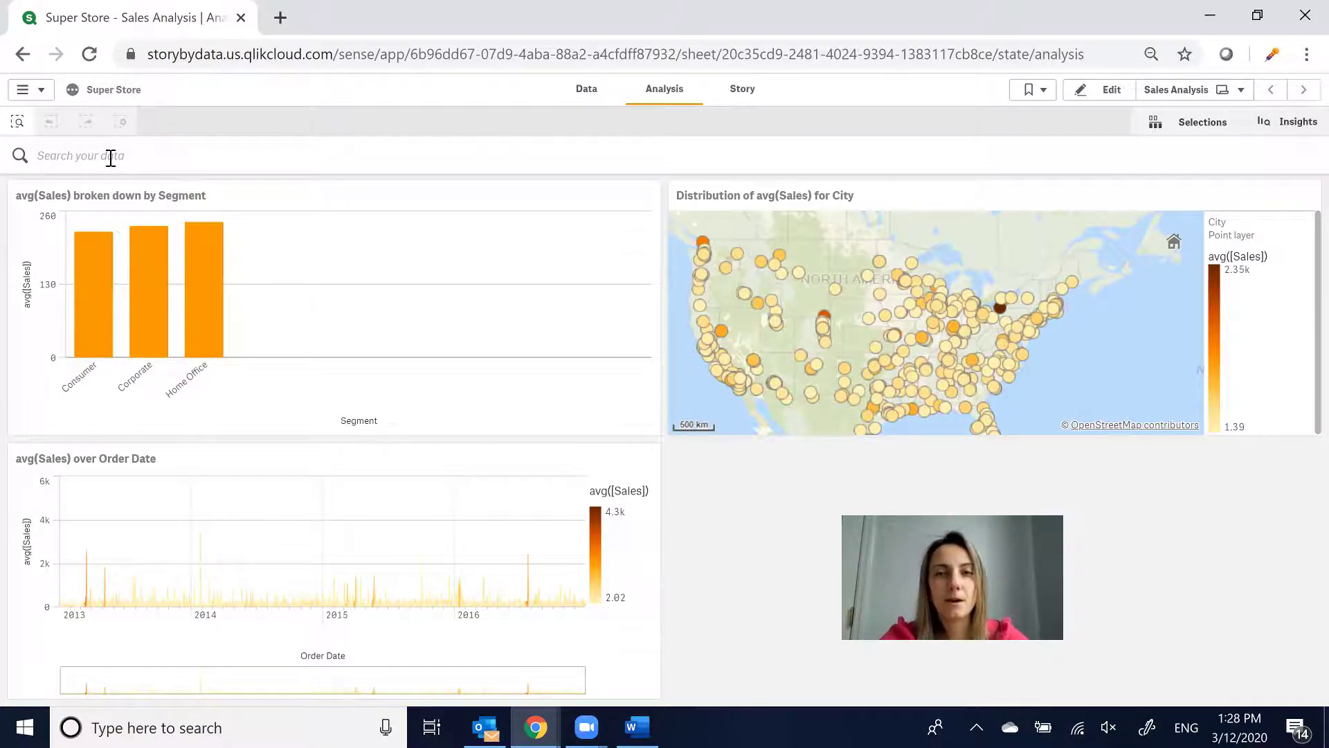
text(east)
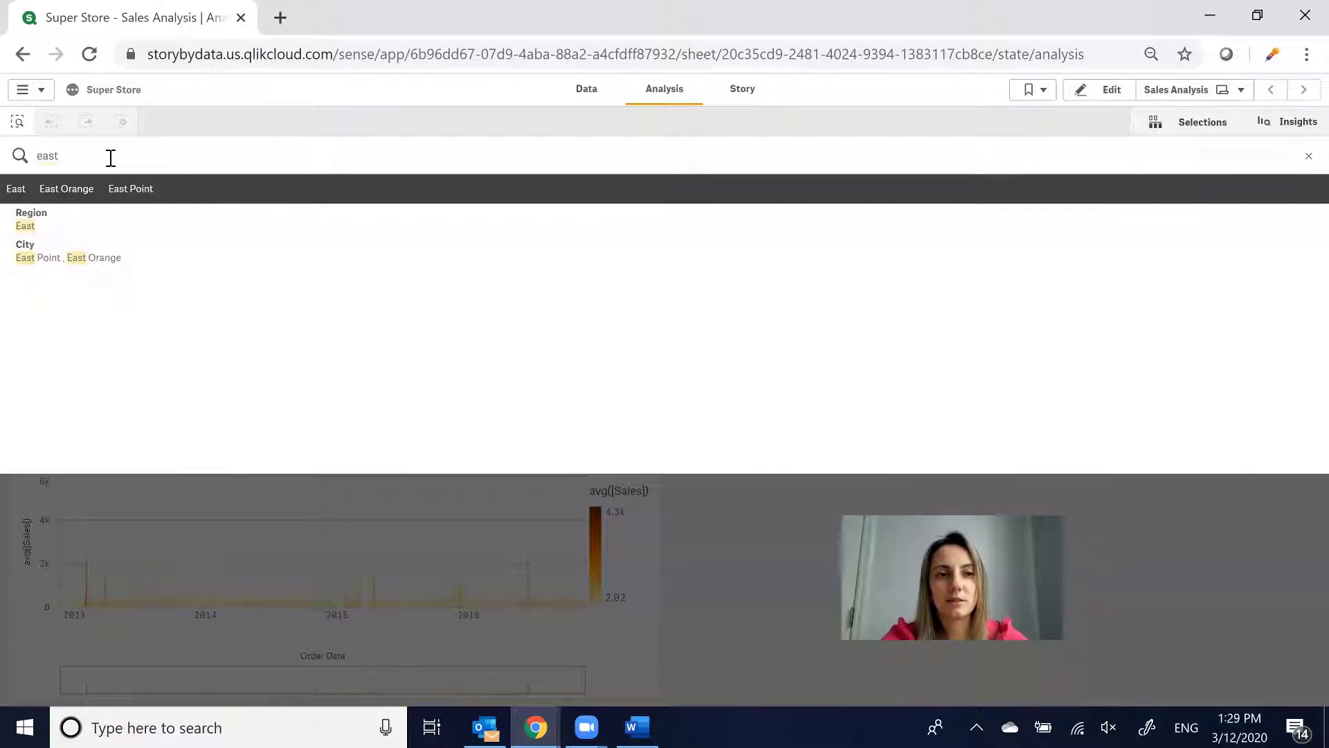
click(55, 222)
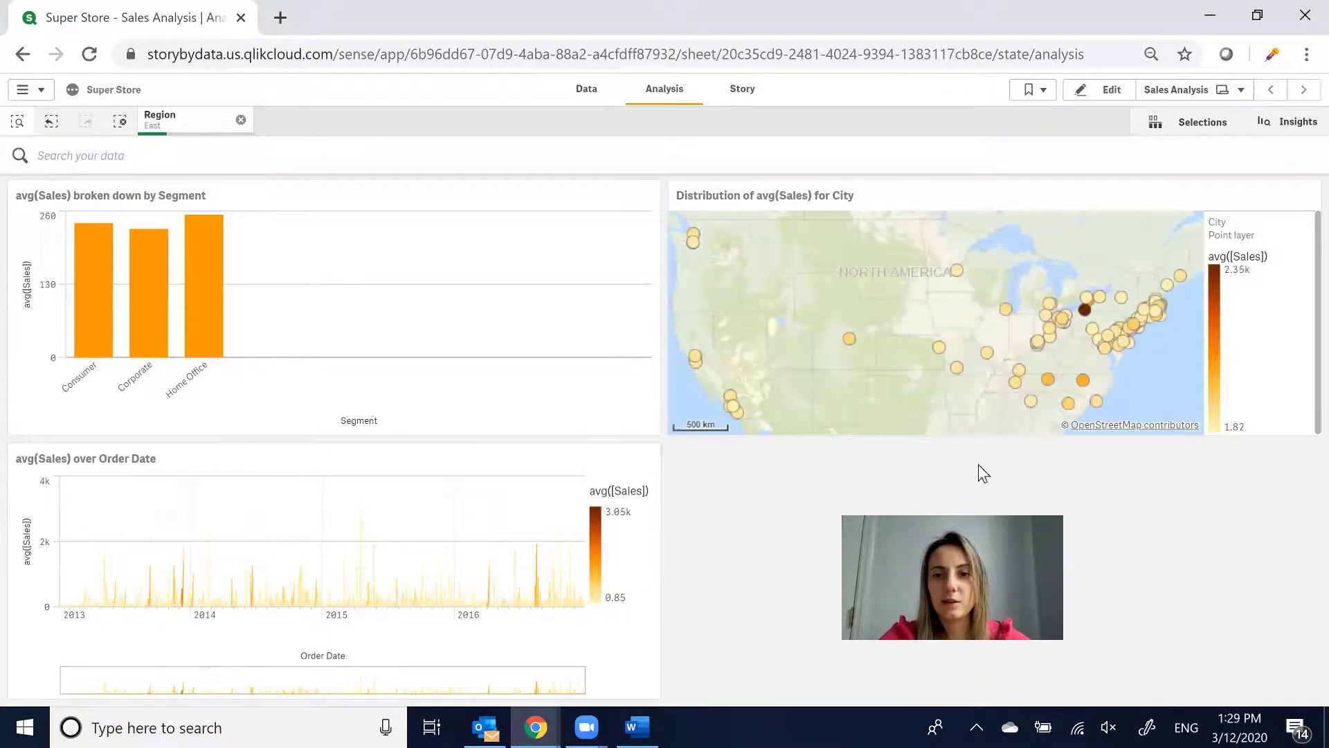
click(202, 162)
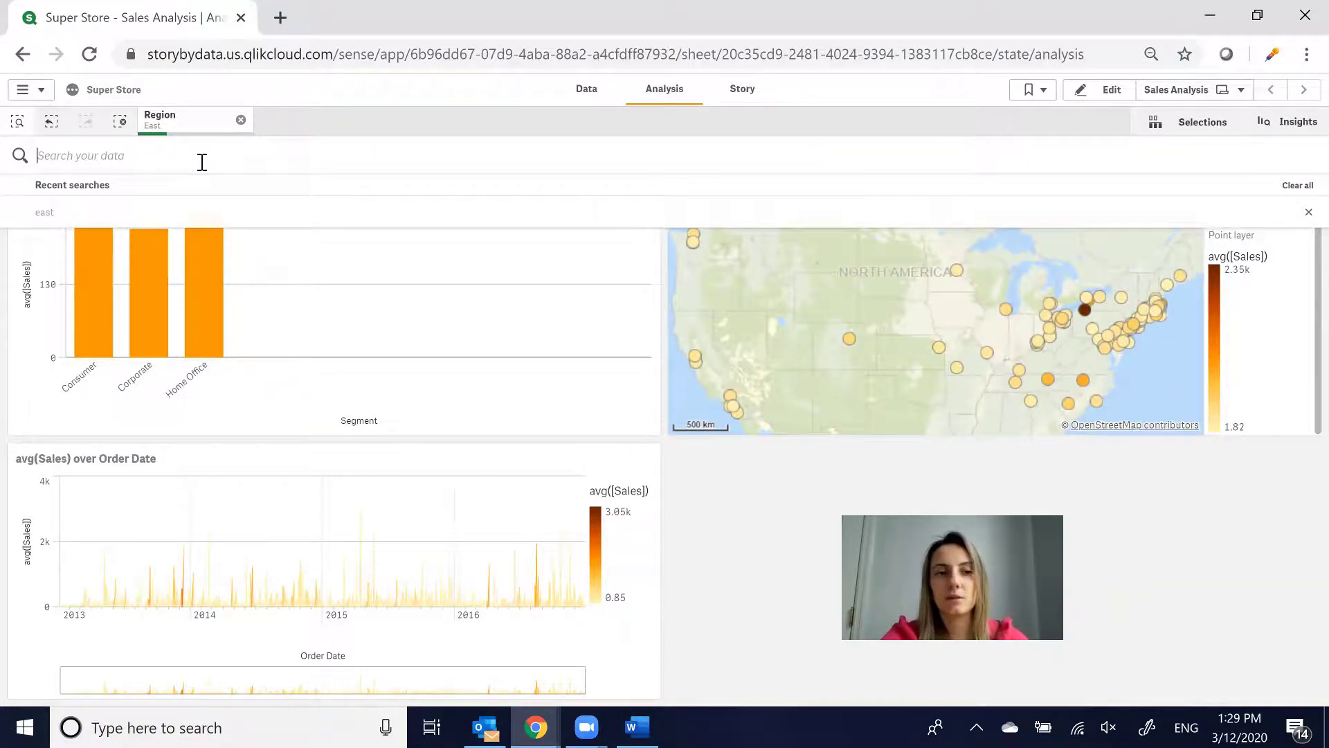
text(consumer)
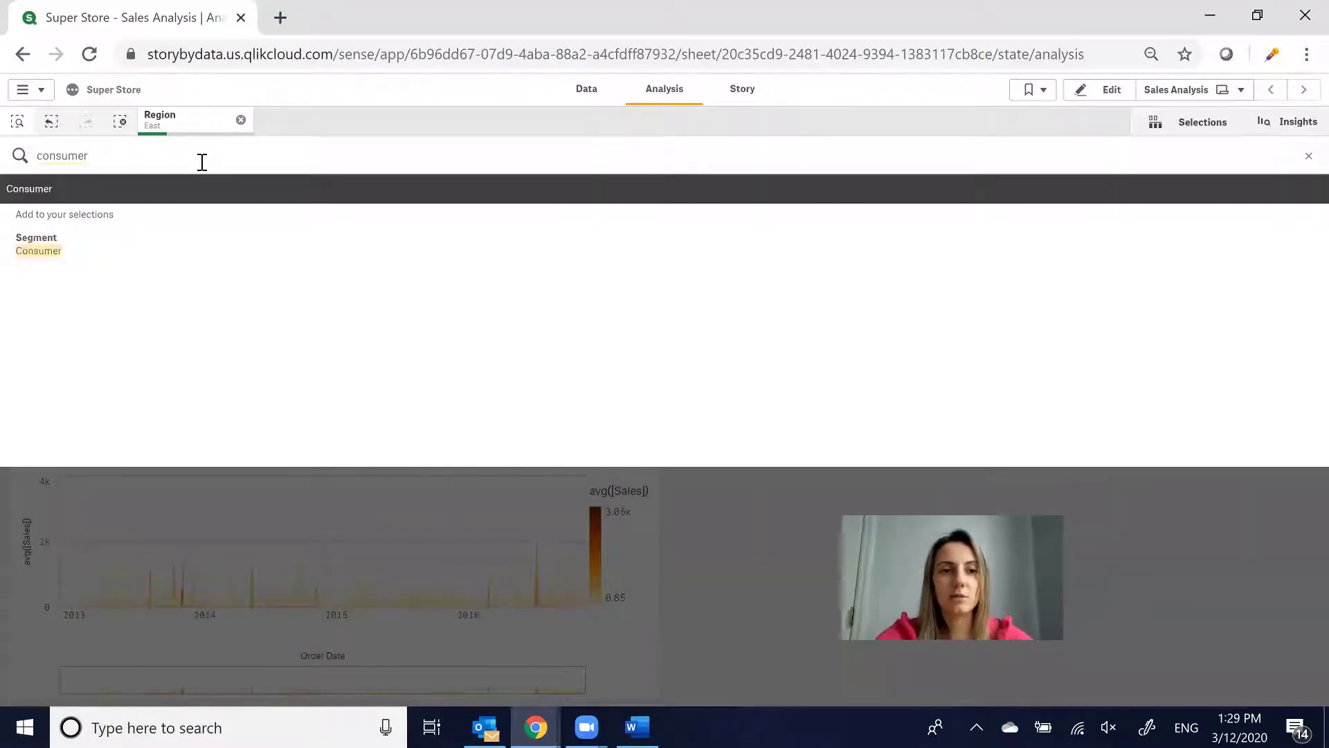
click(64, 235)
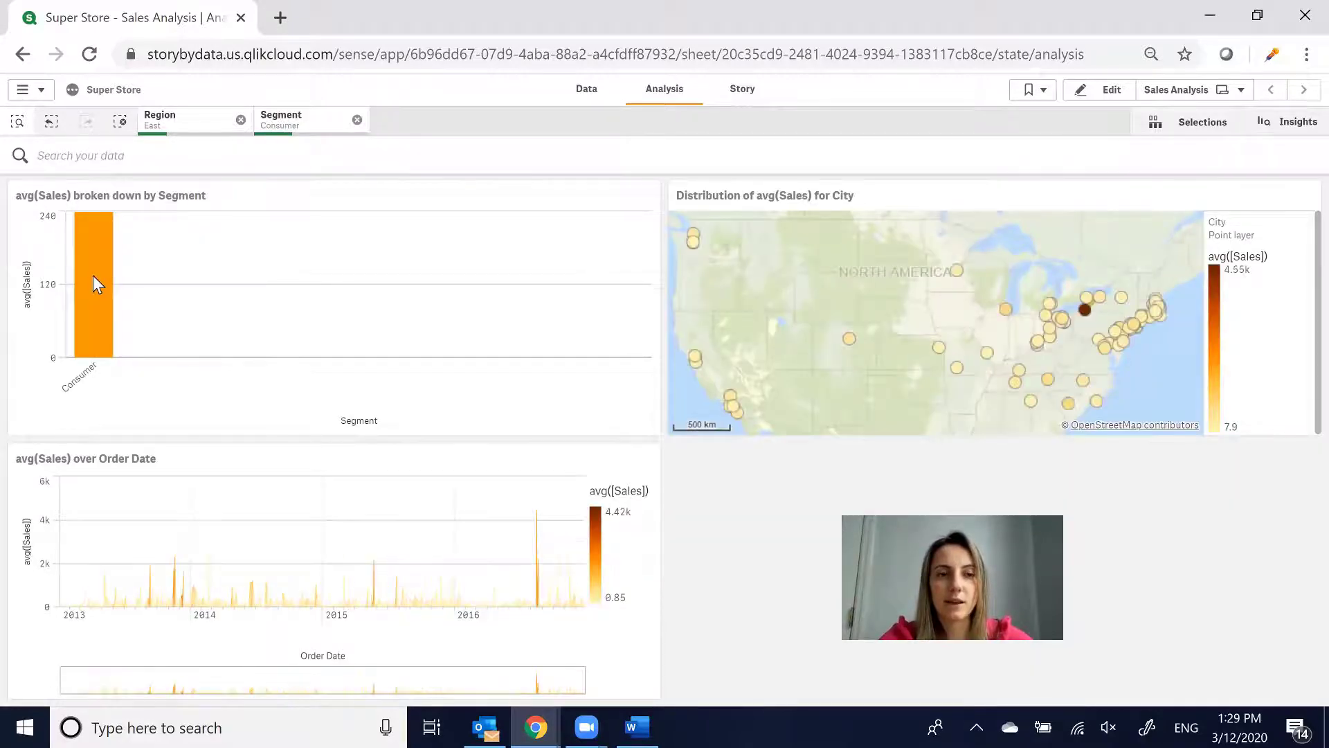
click(149, 154)
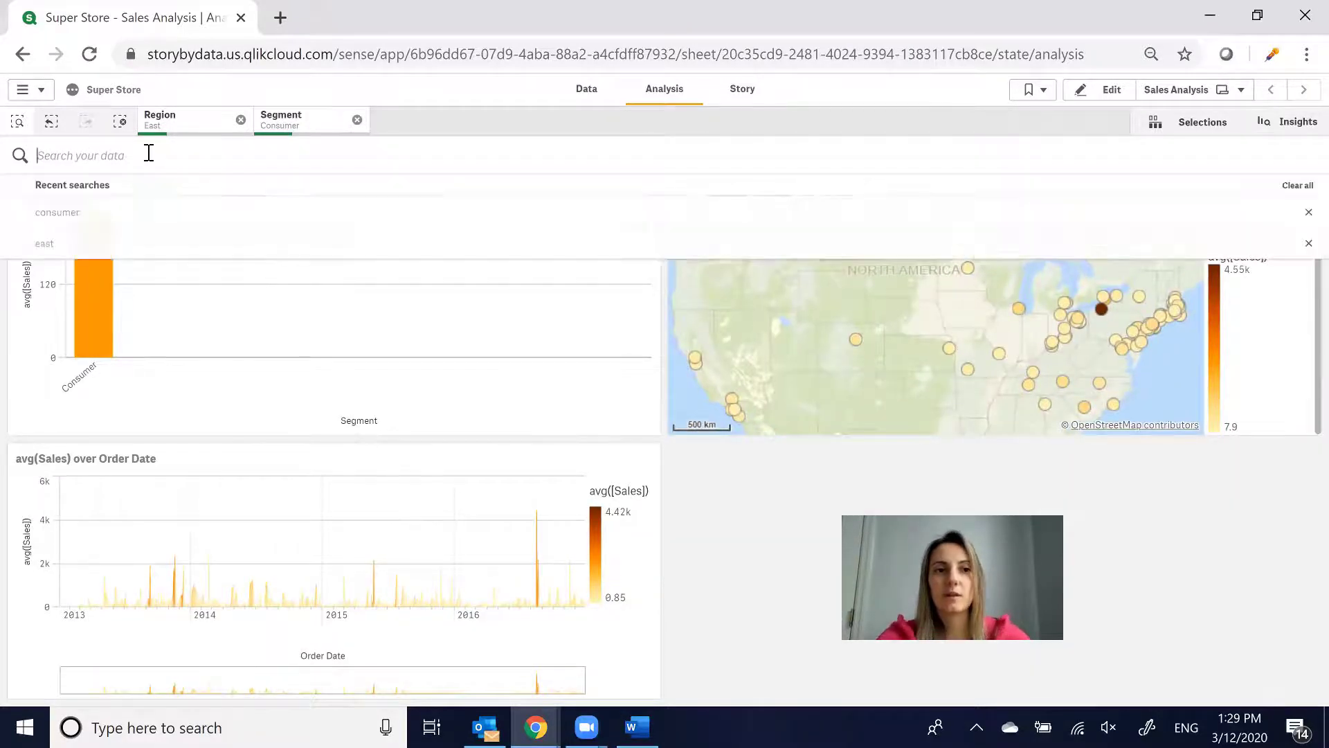
text(2012)
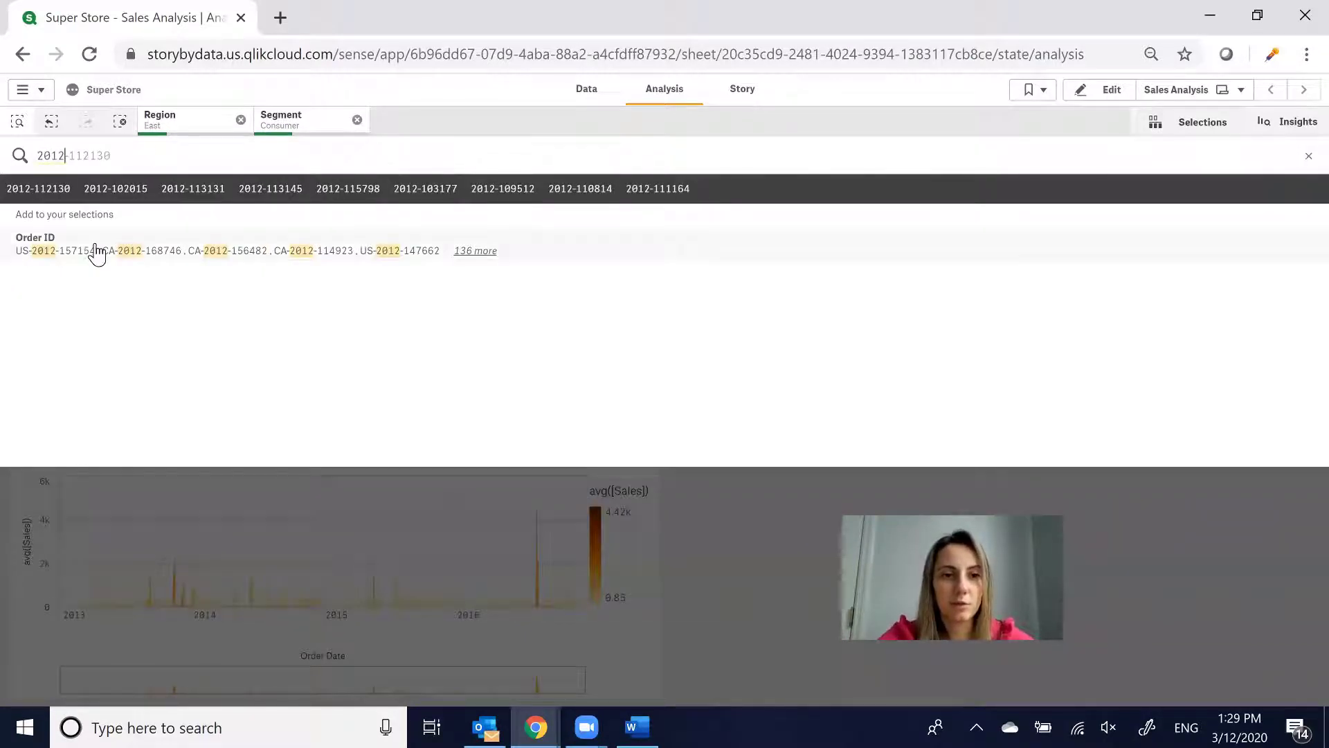
click(95, 243)
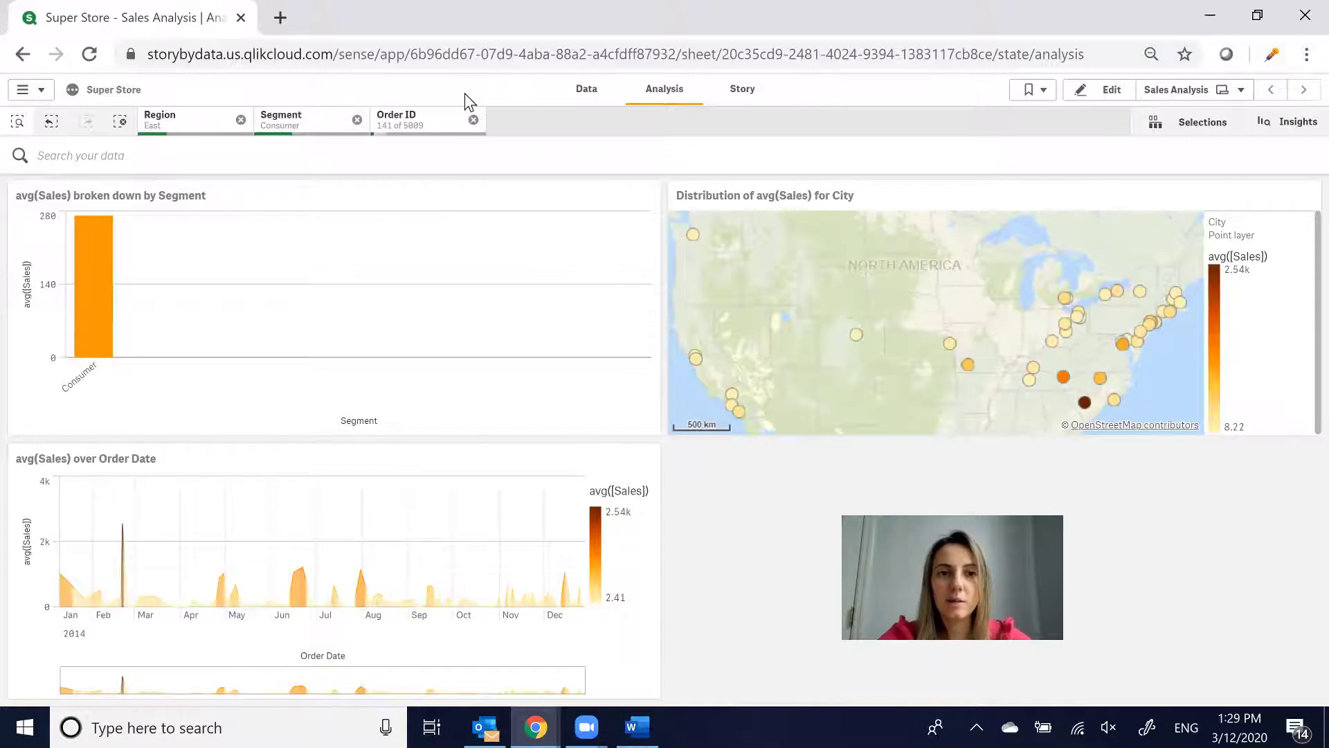
- Add Corporate to the Segment filter beside Consumer, then clear the Order ID and Region filters
click(283, 129)
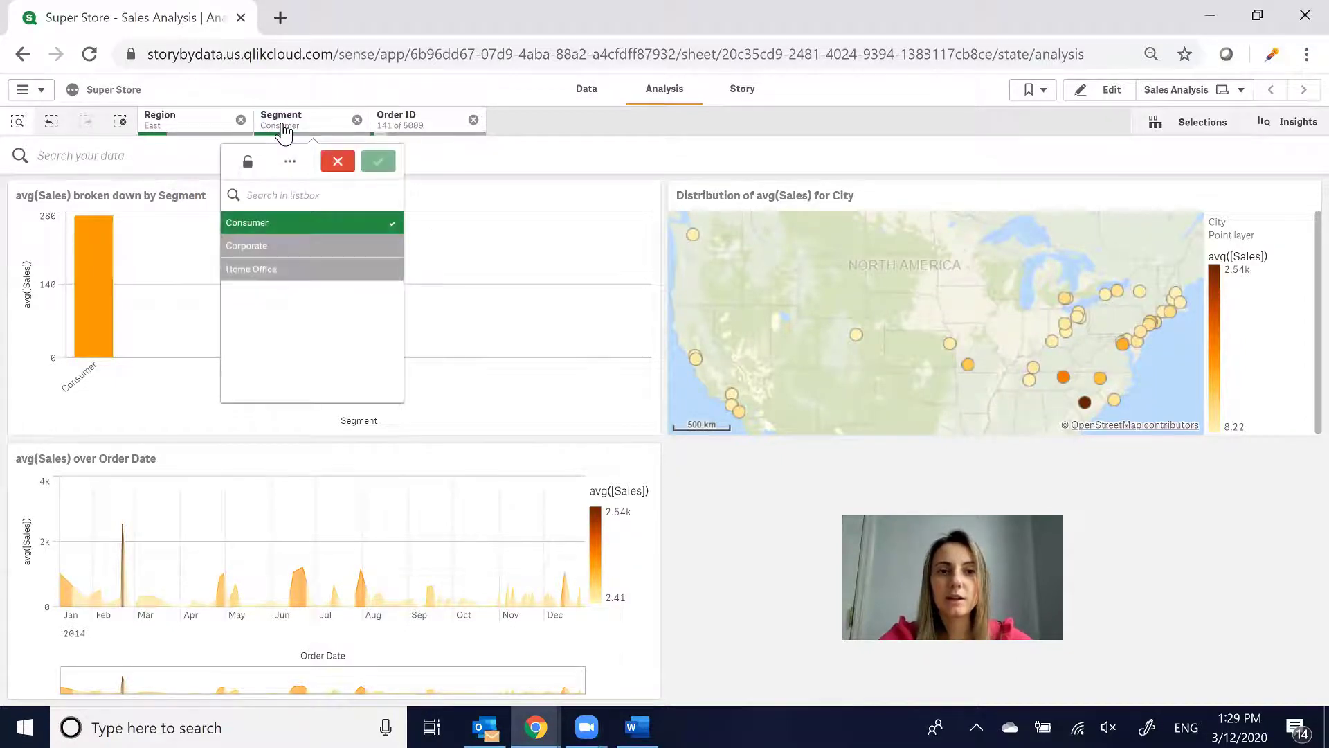
click(292, 247)
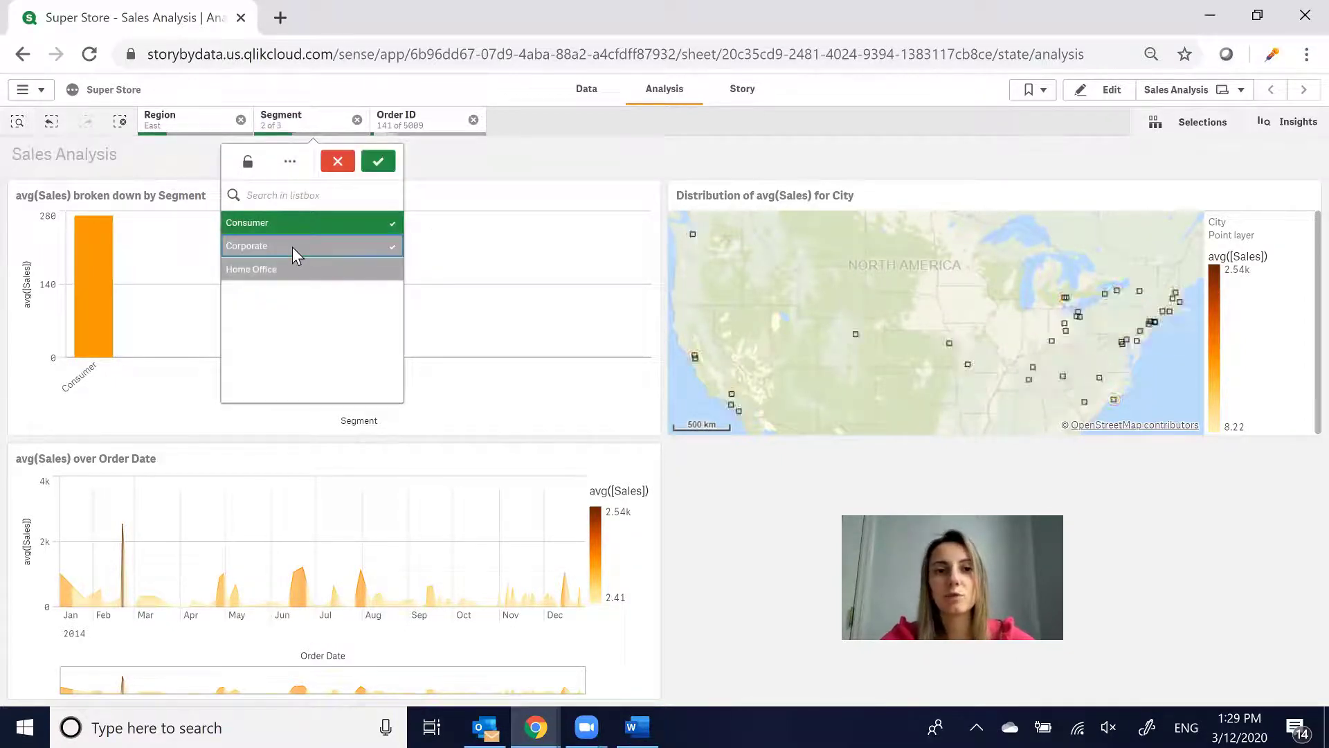
click(378, 161)
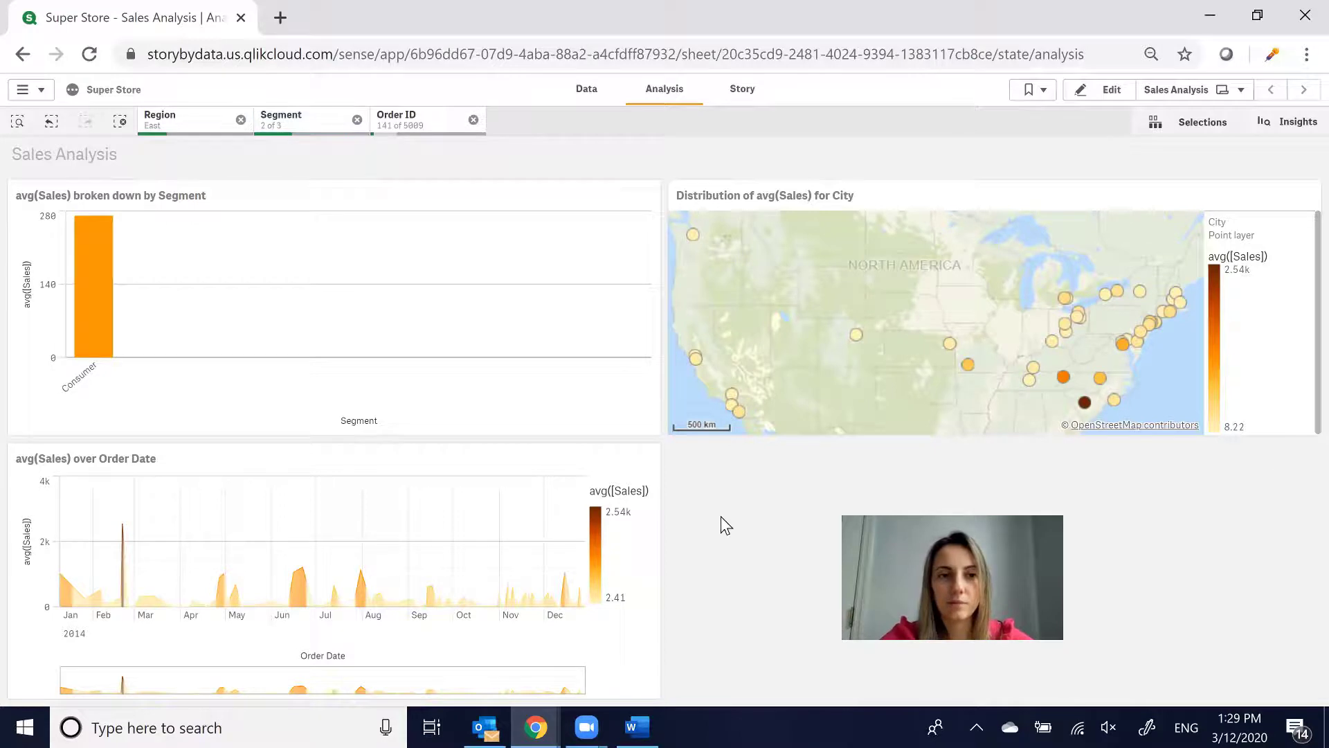
click(296, 121)
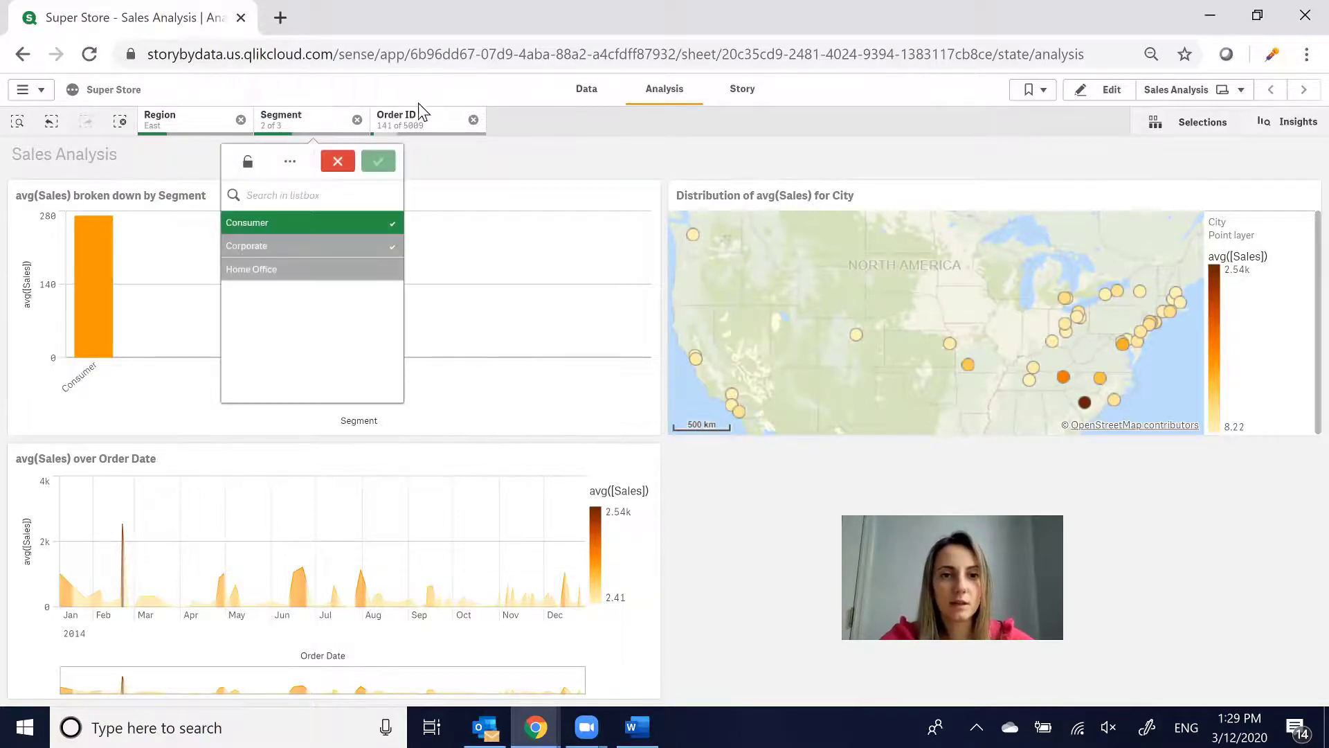
click(469, 124)
click(474, 120)
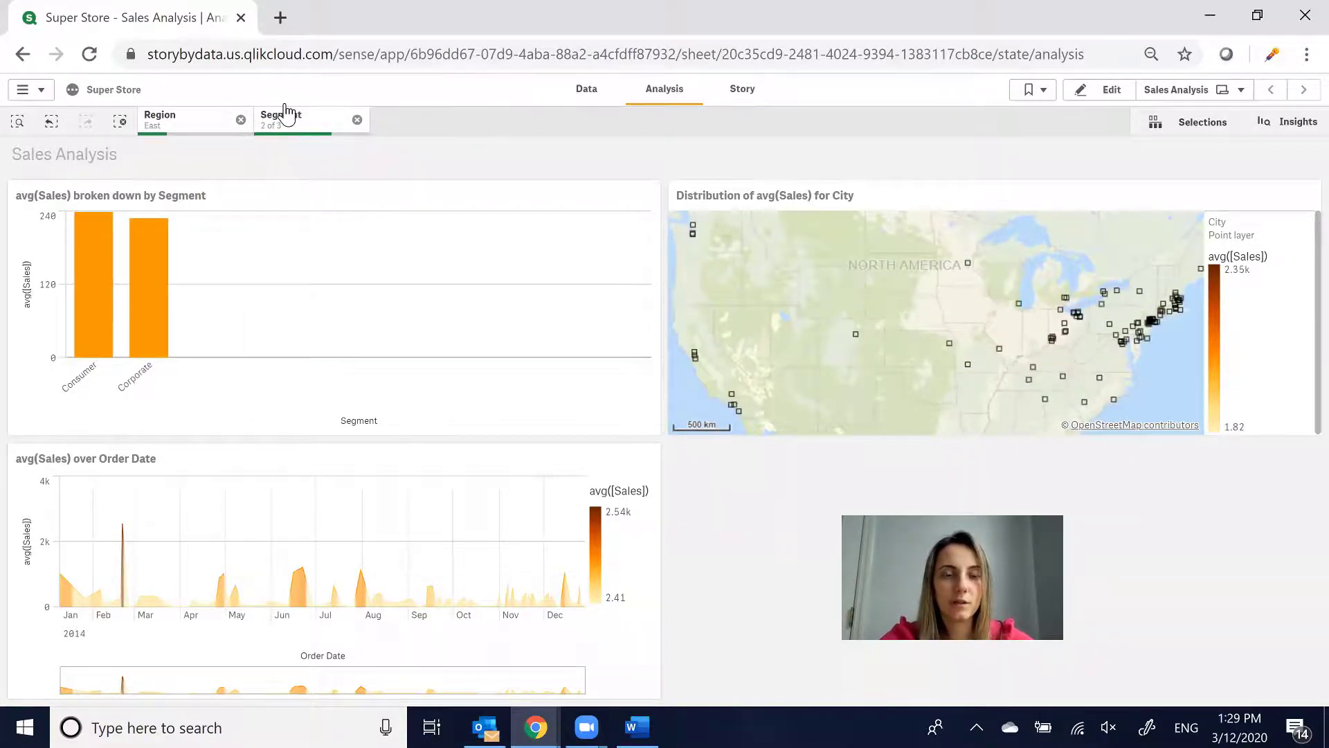
click(241, 120)
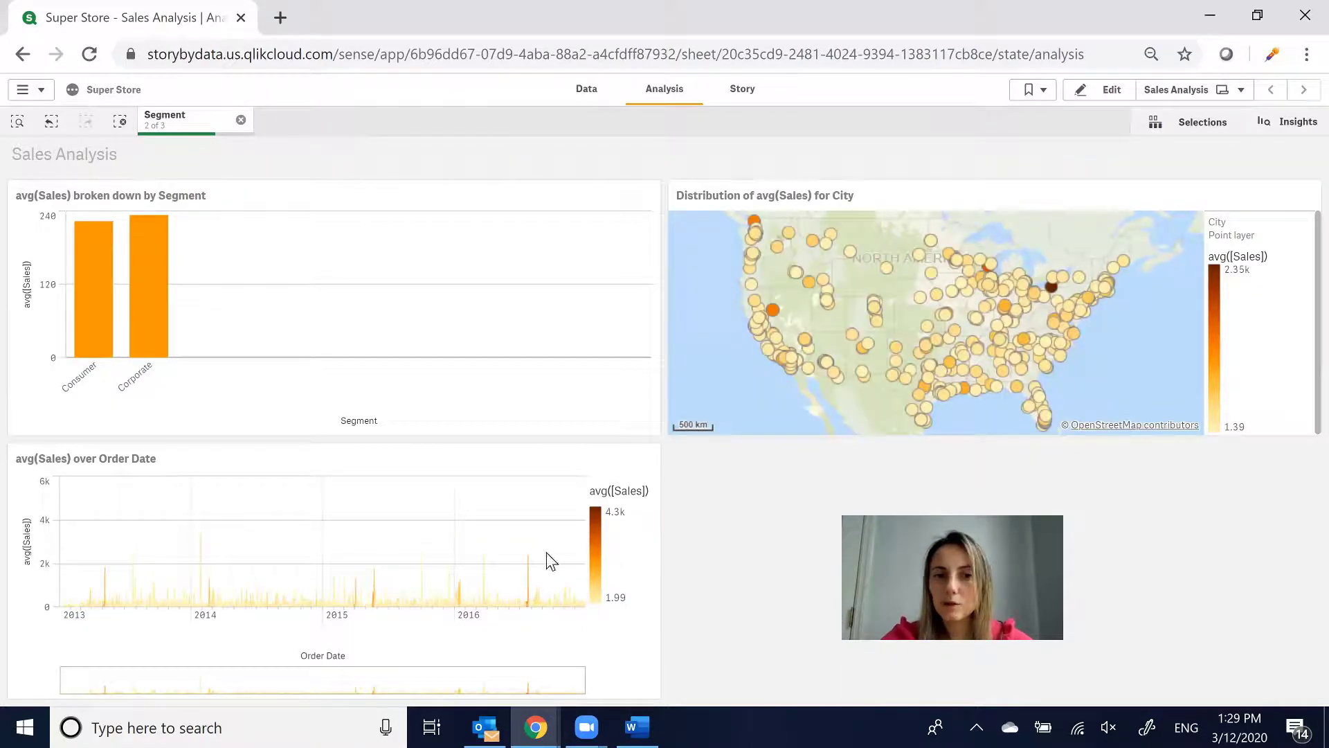
- Lasso-select the eastern US cities on the map, keeping 107 of 531 cities
click(724, 260)
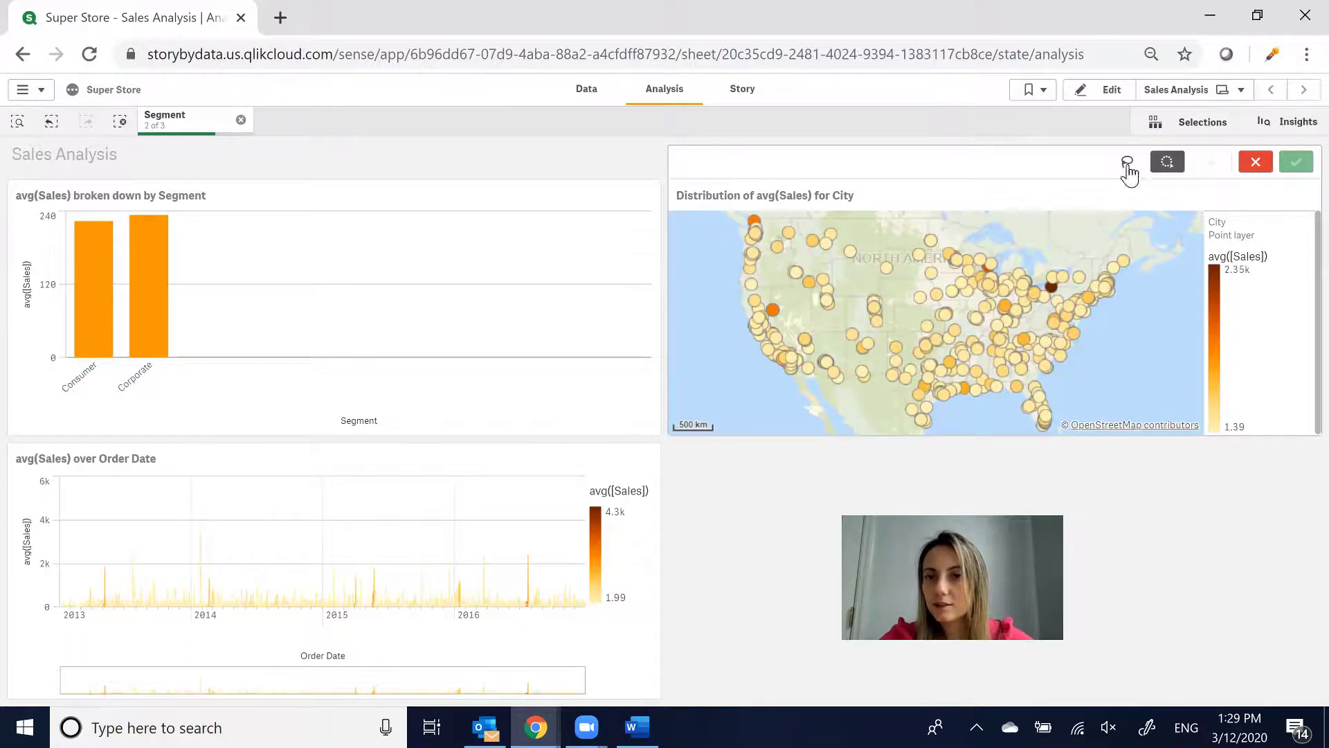
mouse_move(1141, 385)
mouse_down()
mouse_move(1022, 310)
mouse_move(1028, 275)
mouse_up()
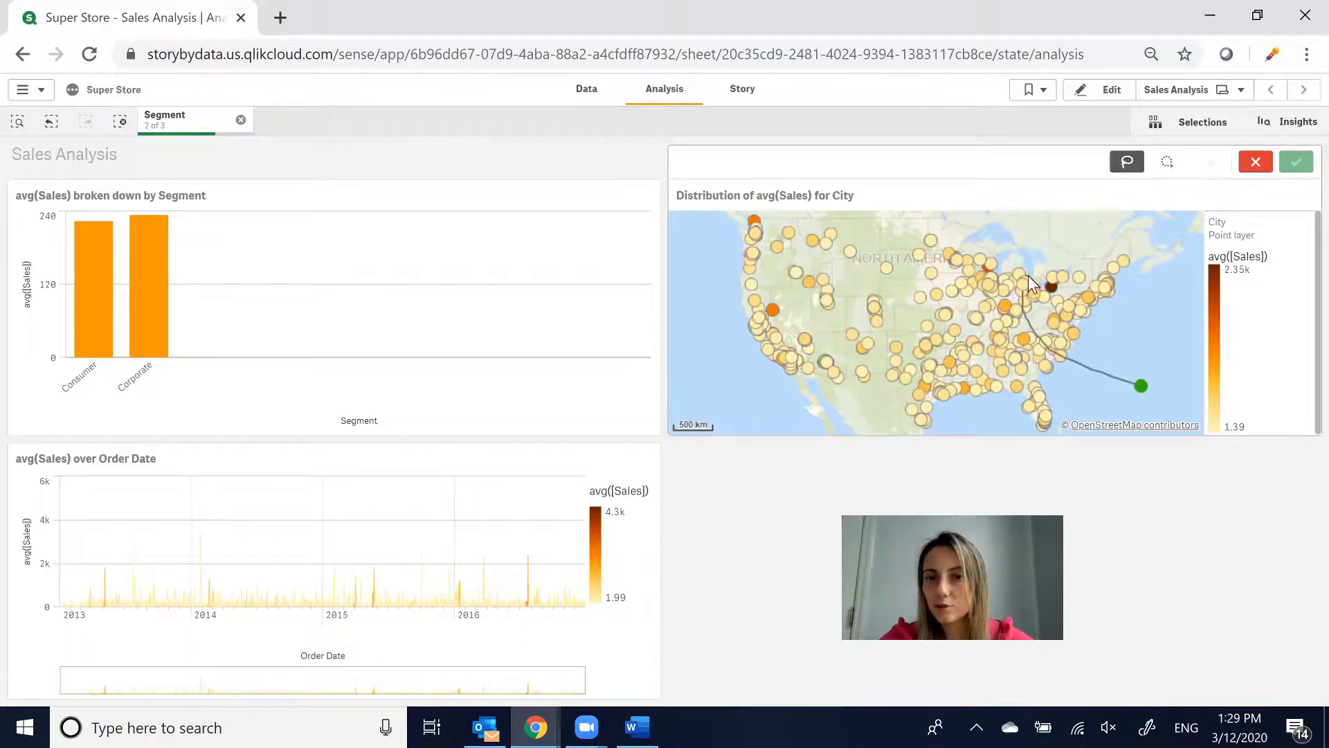
drag(1127, 381, 1126, 381)
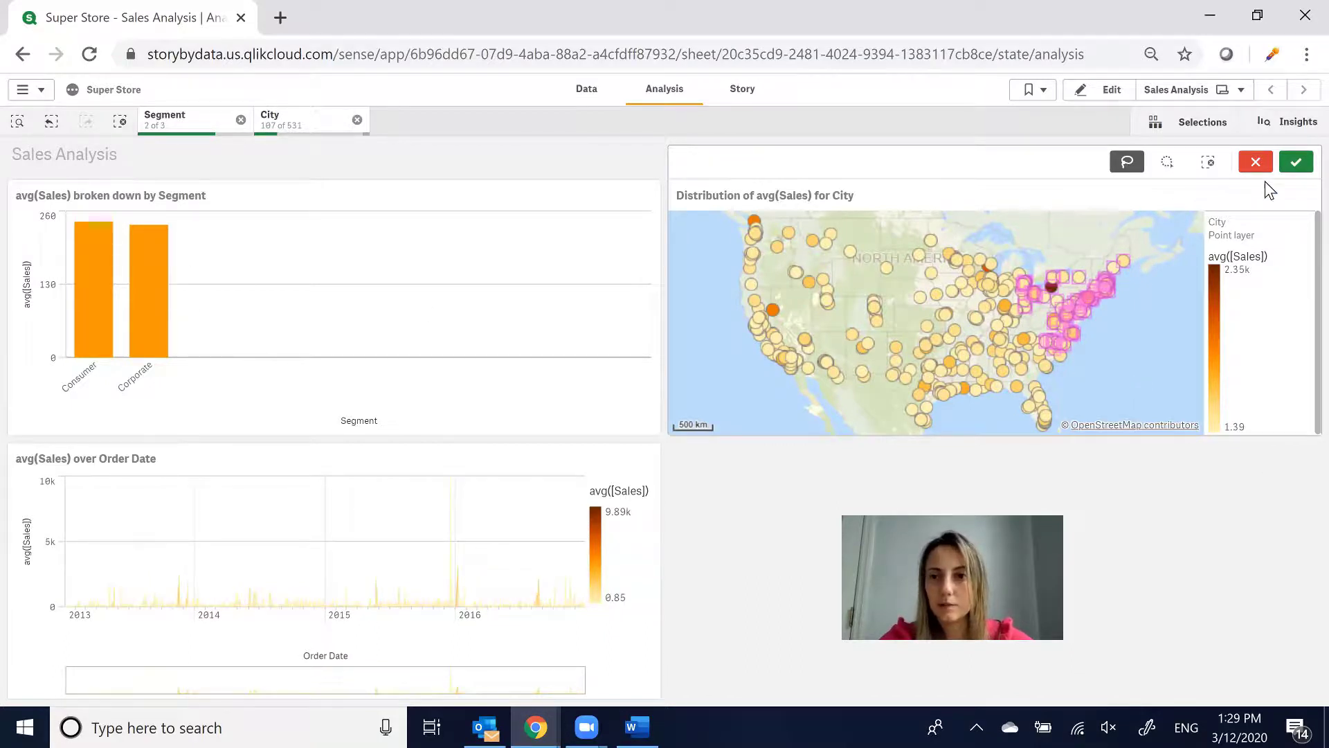
click(1295, 163)
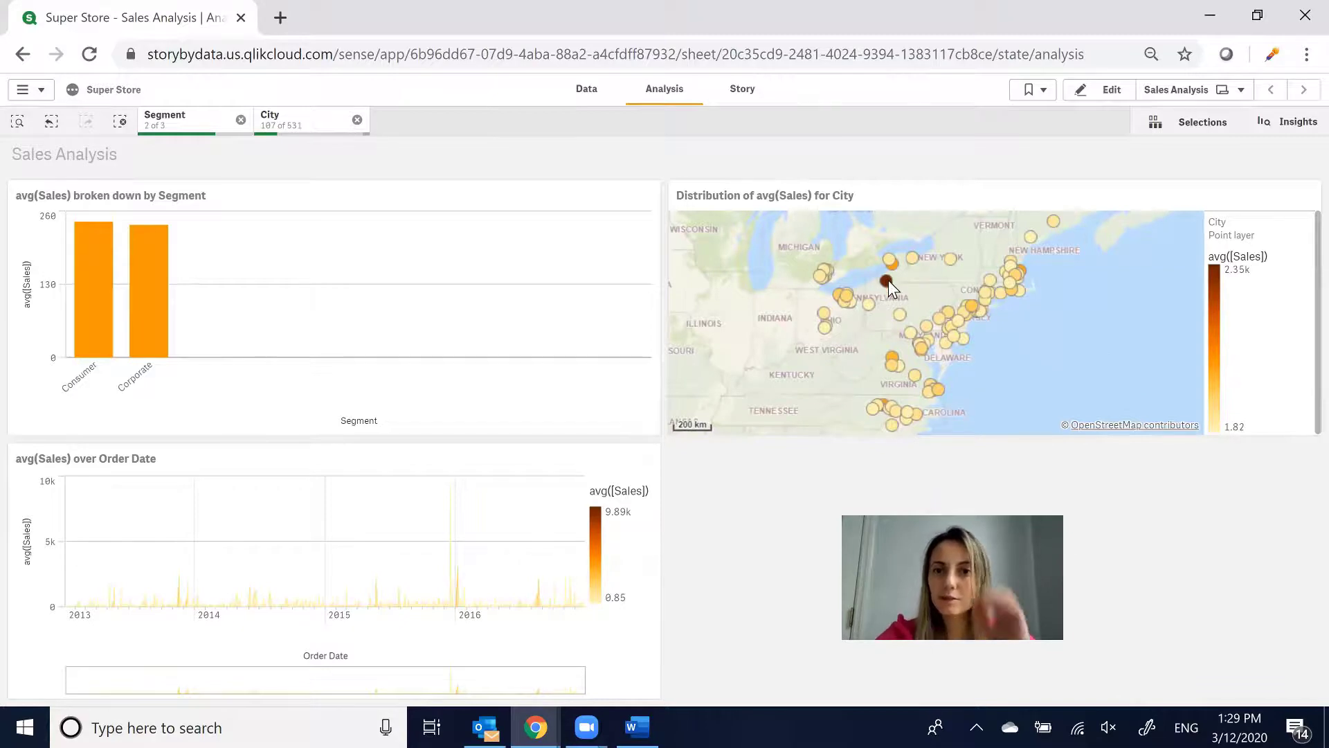
mouse_move(887, 279)
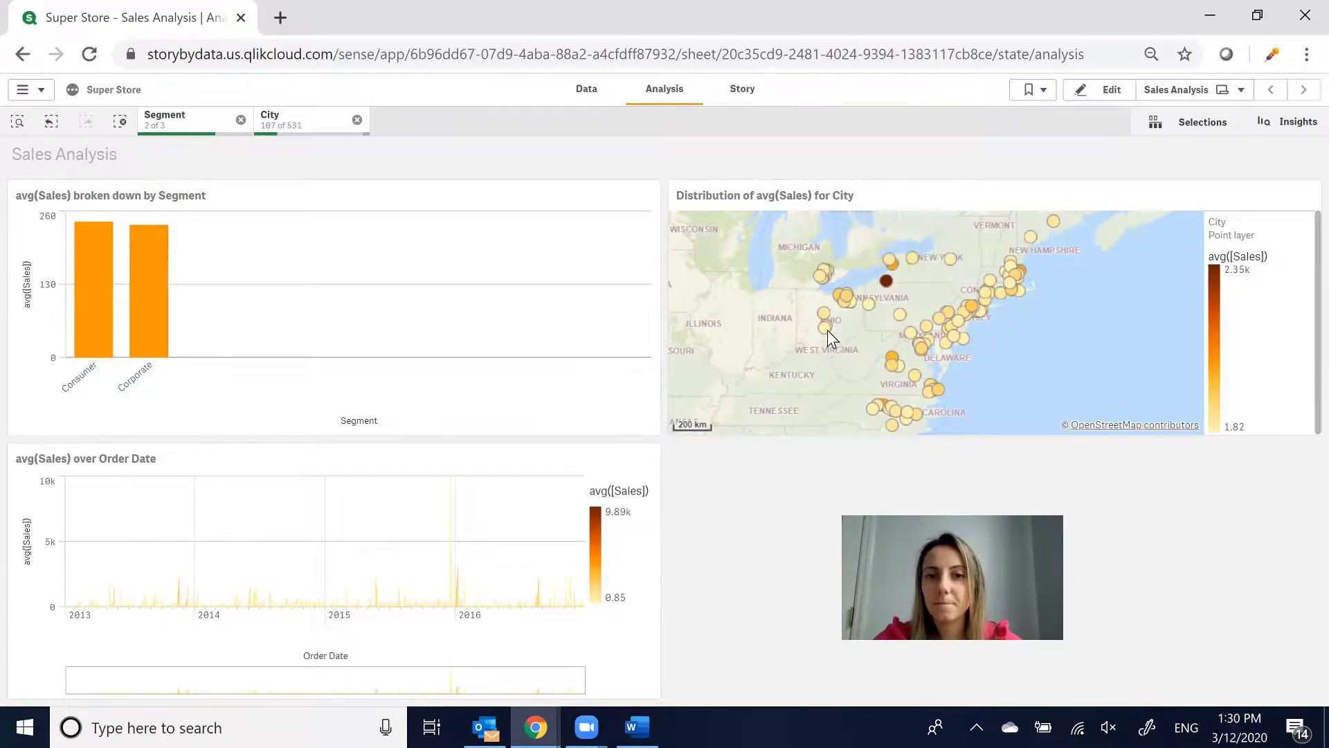
mouse_move(828, 330)
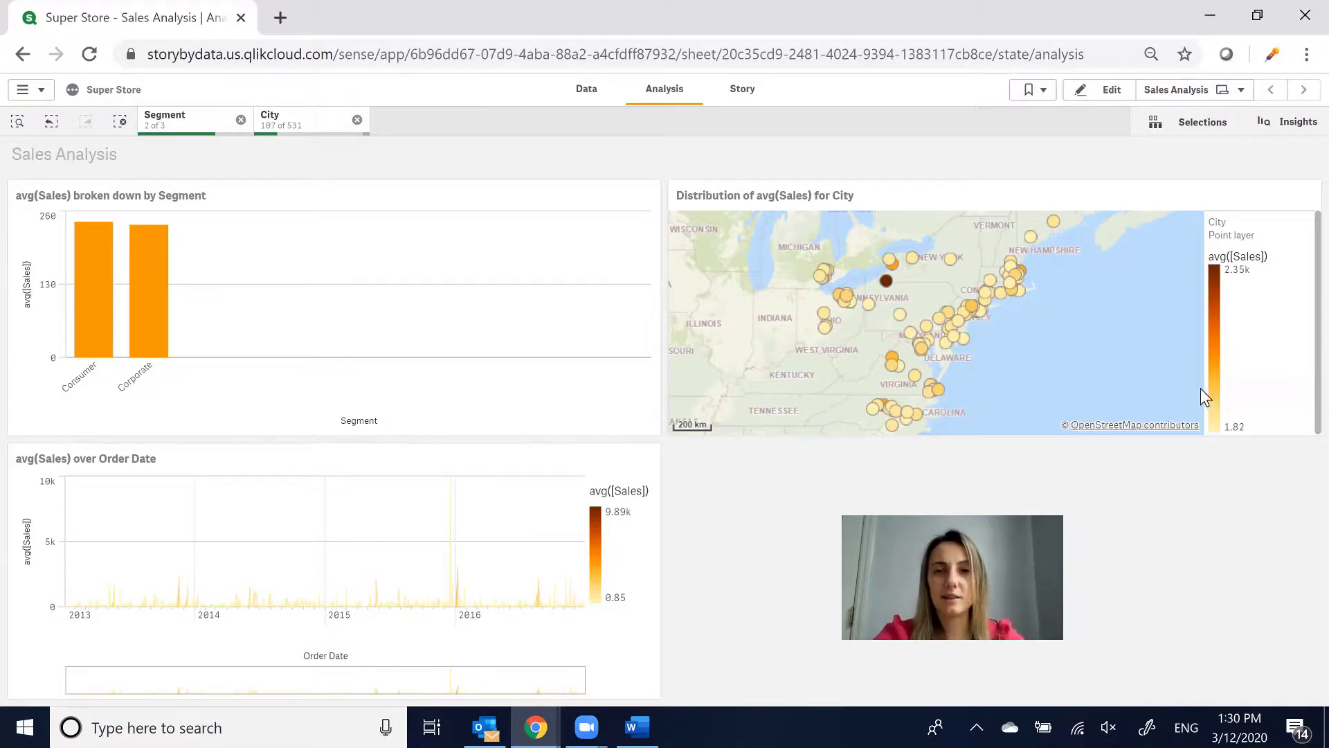
click(584, 90)
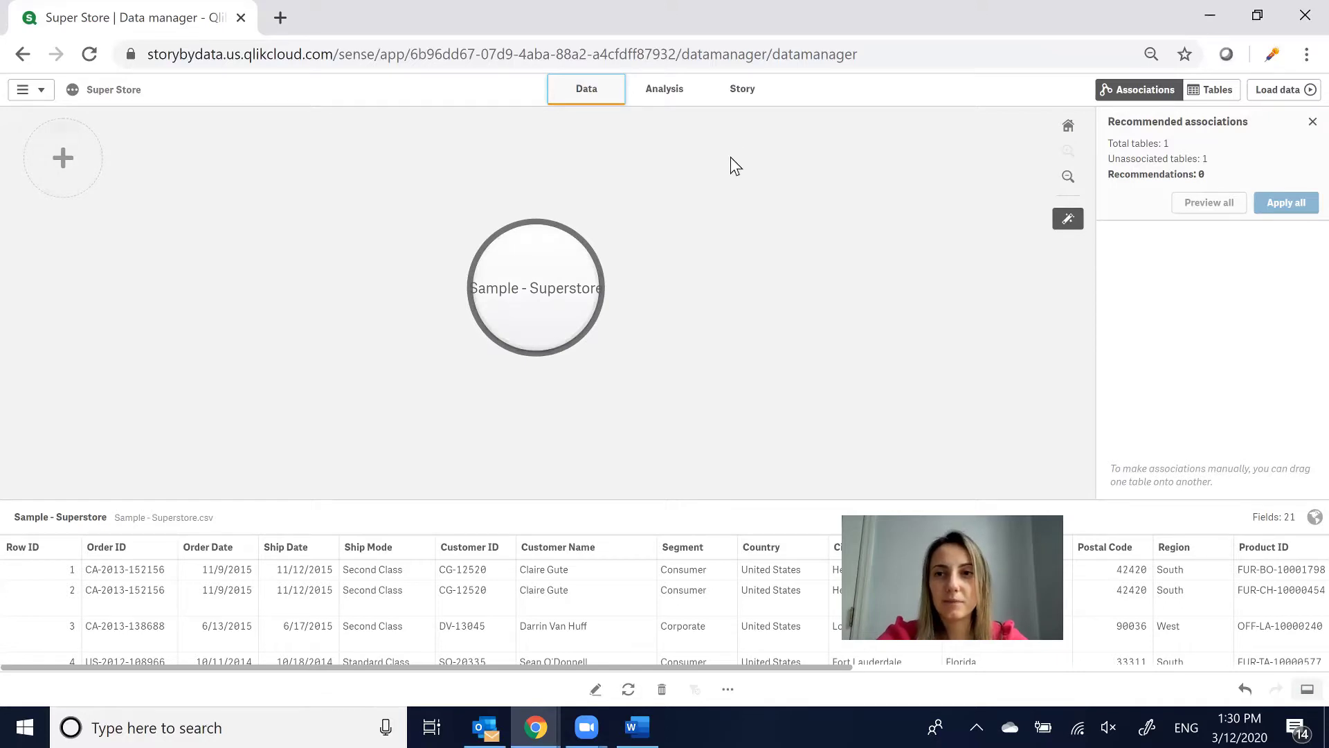
click(680, 97)
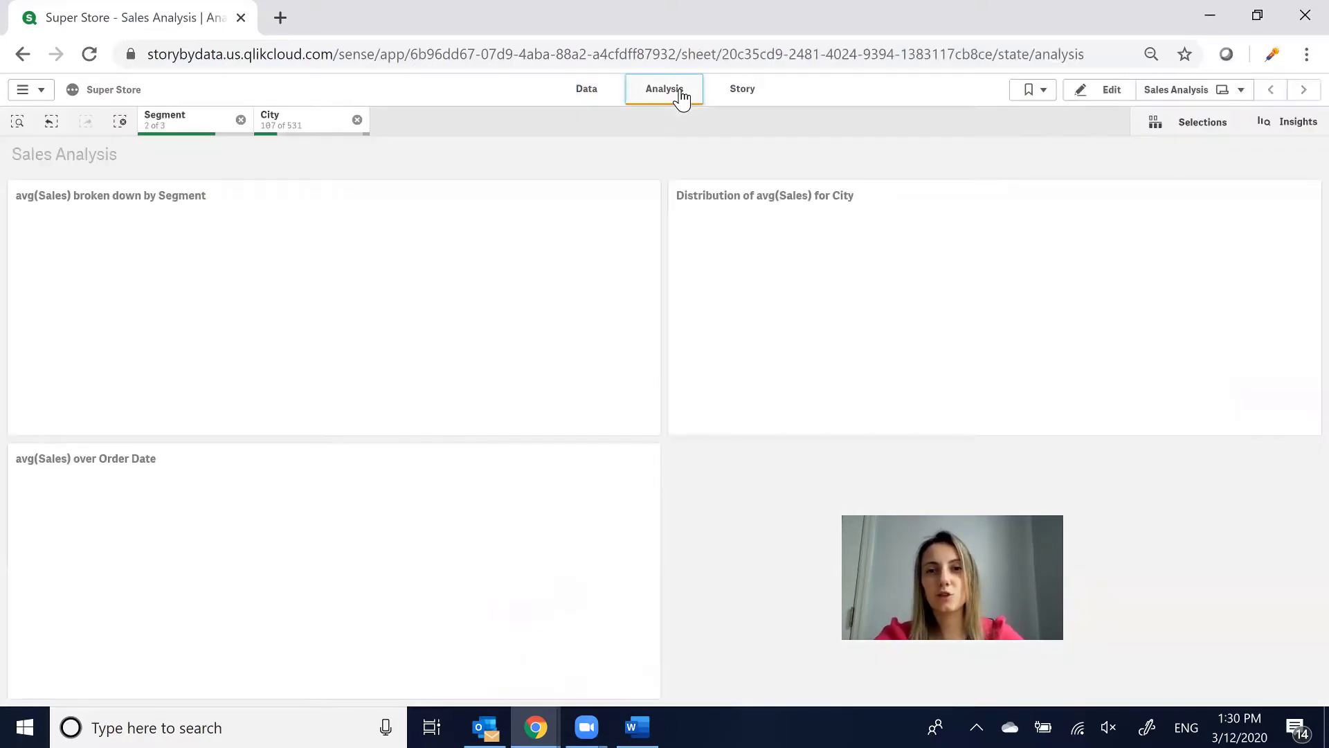